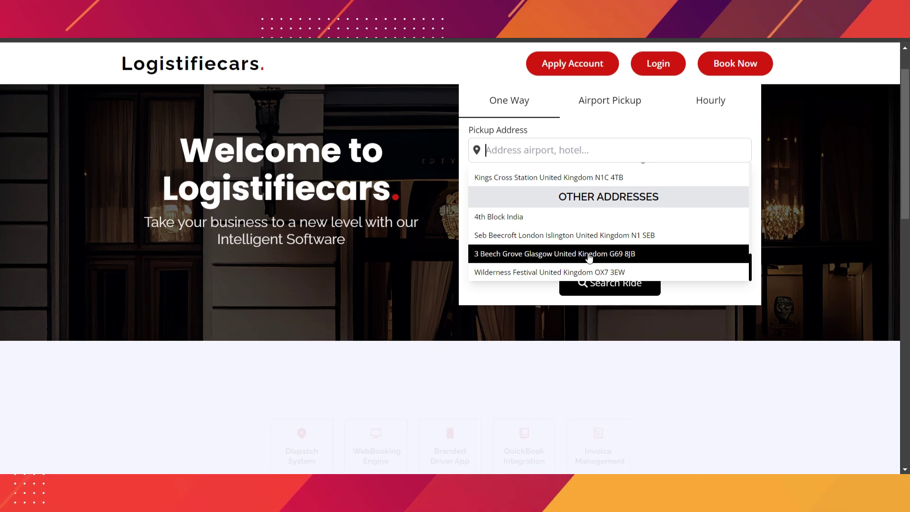
# - Scroll the pickup suggestions up to Airport Addresses such as the Heathrow terminals
pyautogui.scroll(3, 569, 214)
pyautogui.scroll(4, 562, 198)
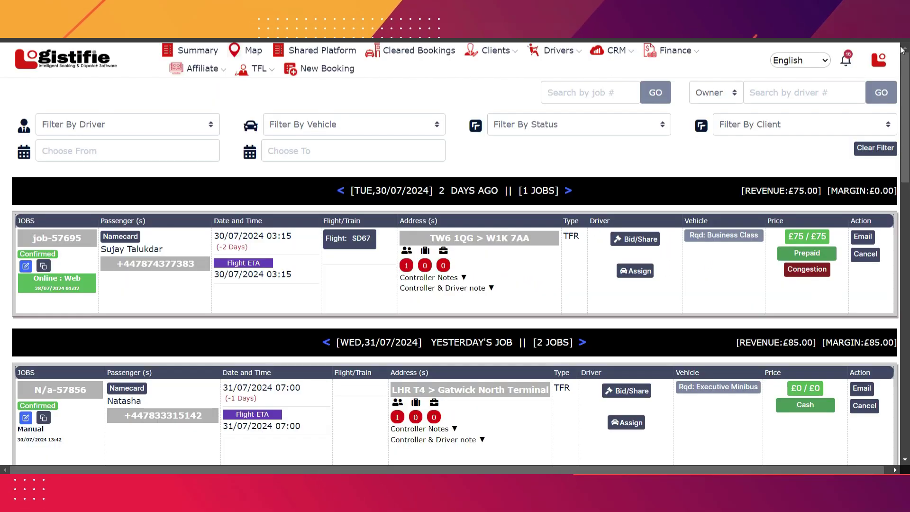
# - Open Address Management from the account menu and browse the saved airport, station and other addresses
pyautogui.click(878, 60)
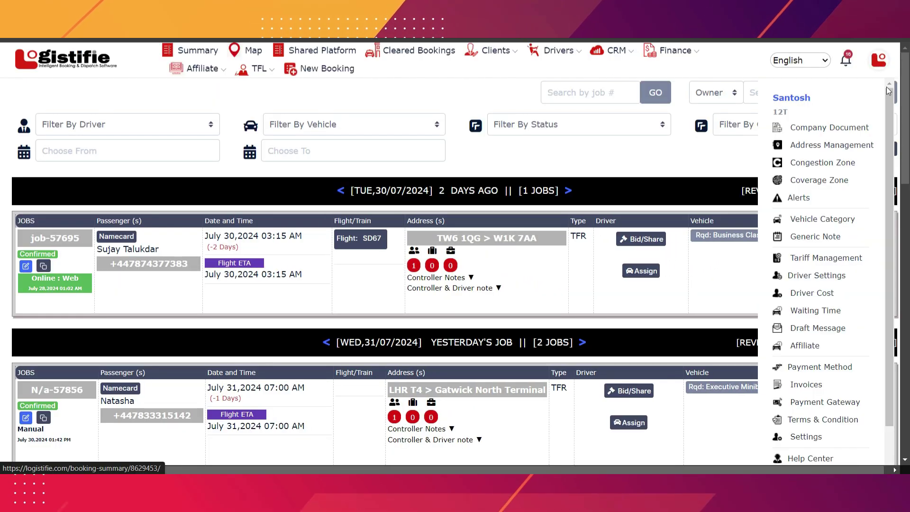
pyautogui.click(821, 145)
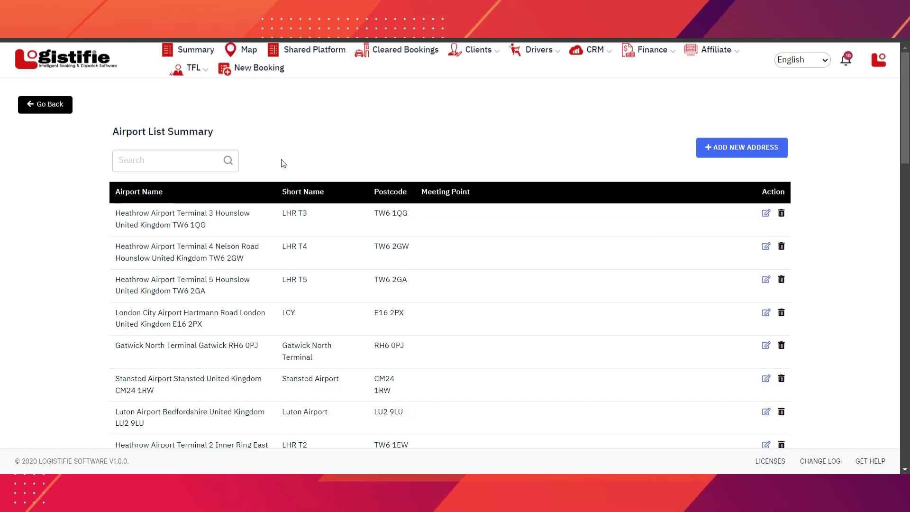
pyautogui.scroll(-10, 328, 190)
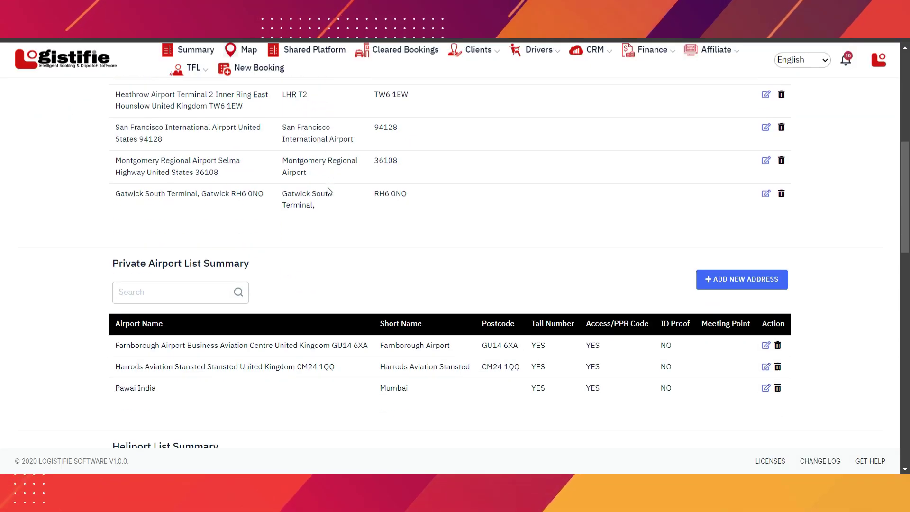
pyautogui.scroll(-10, 328, 189)
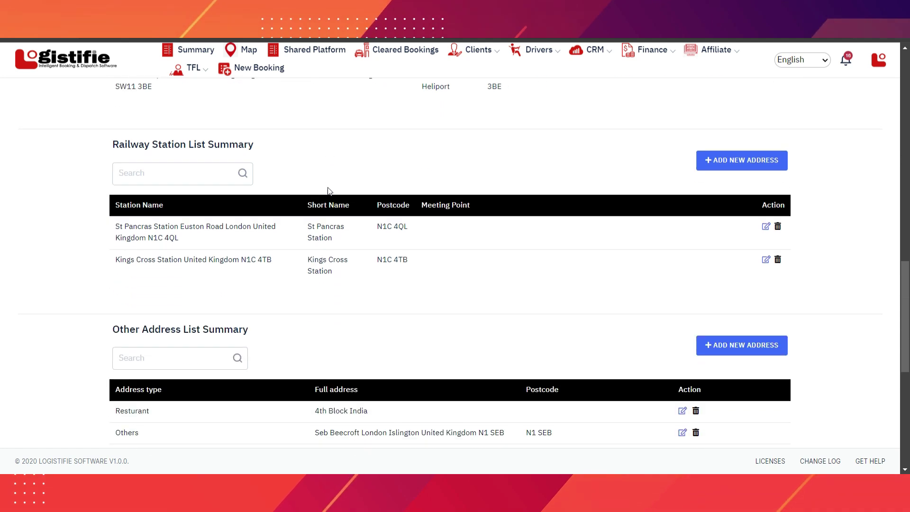
pyautogui.scroll(-5, 329, 191)
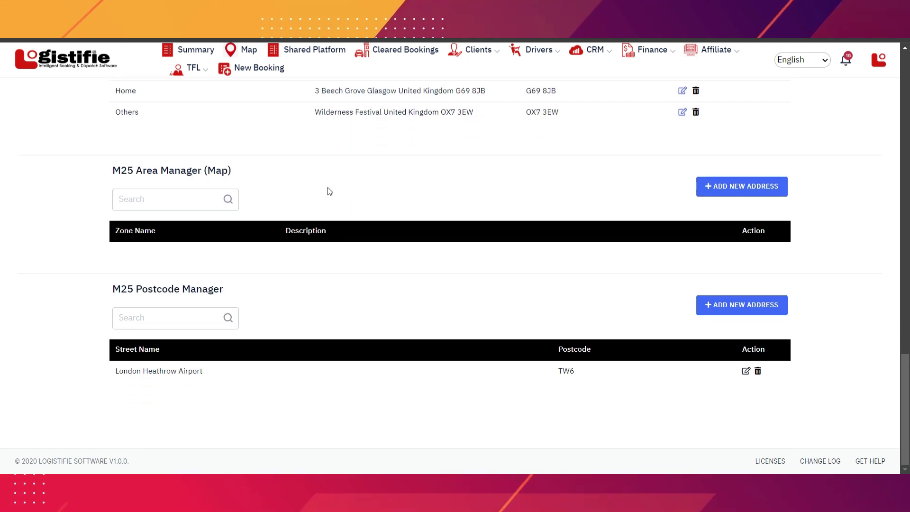
pyautogui.click(879, 61)
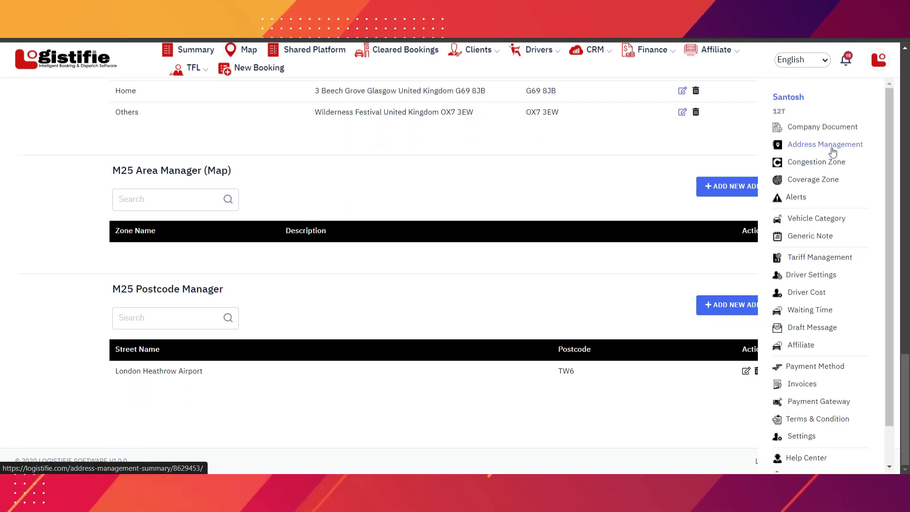
pyautogui.click(628, 181)
pyautogui.scroll(15, 628, 179)
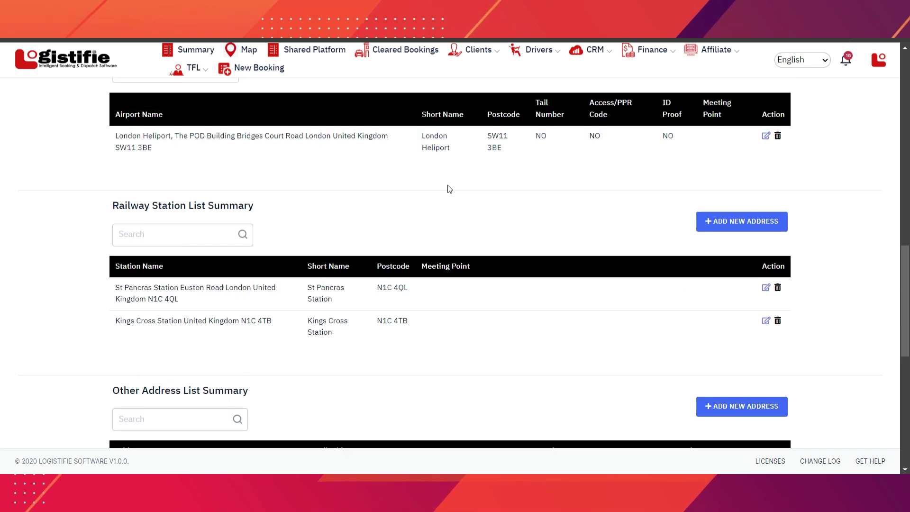
pyautogui.scroll(8, 447, 188)
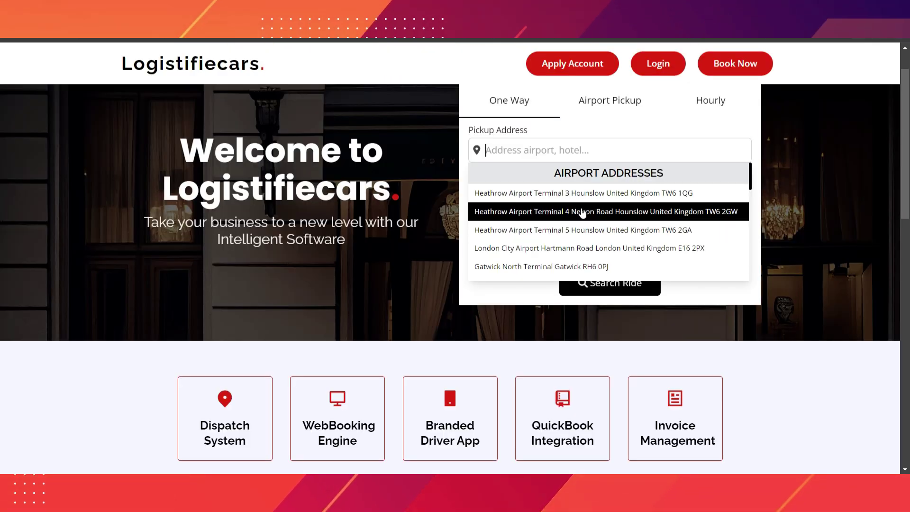
# - Choose Heathrow Terminal 4 as pickup with flight number 123TLF
pyautogui.click(583, 212)
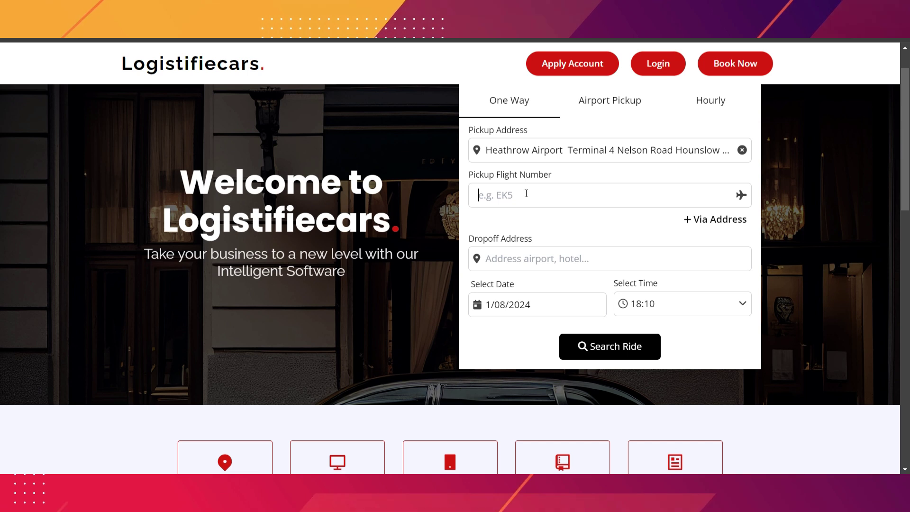
pyautogui.click(526, 193)
pyautogui.write('123TLF')
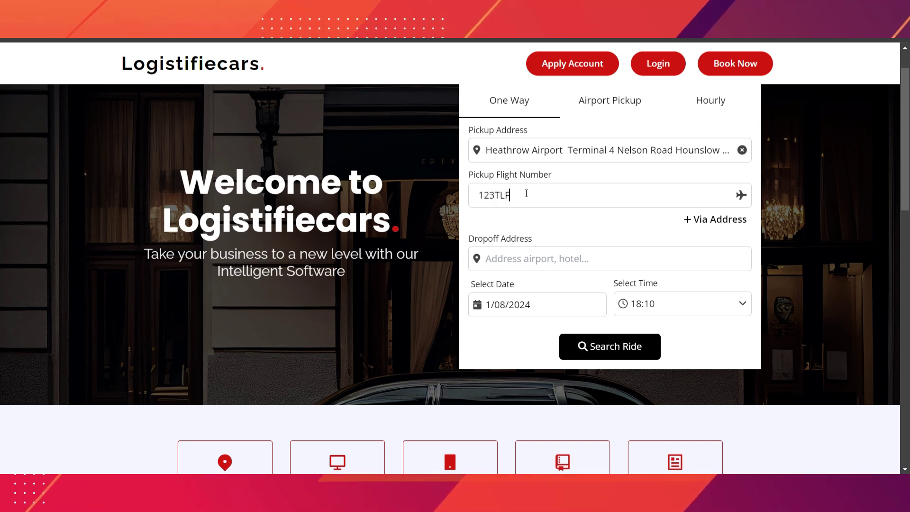
# - Add Wembley Stadium as a via stop
pyautogui.scroll(-1, 554, 218)
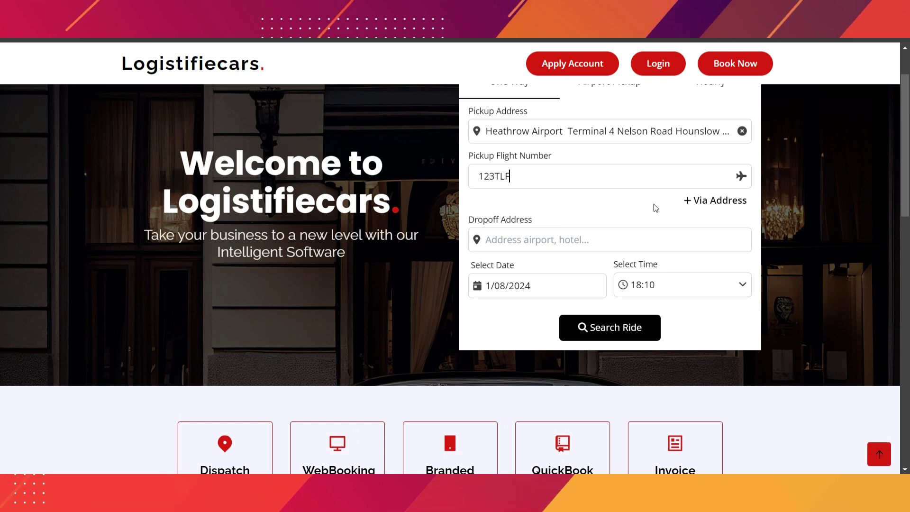
pyautogui.click(720, 201)
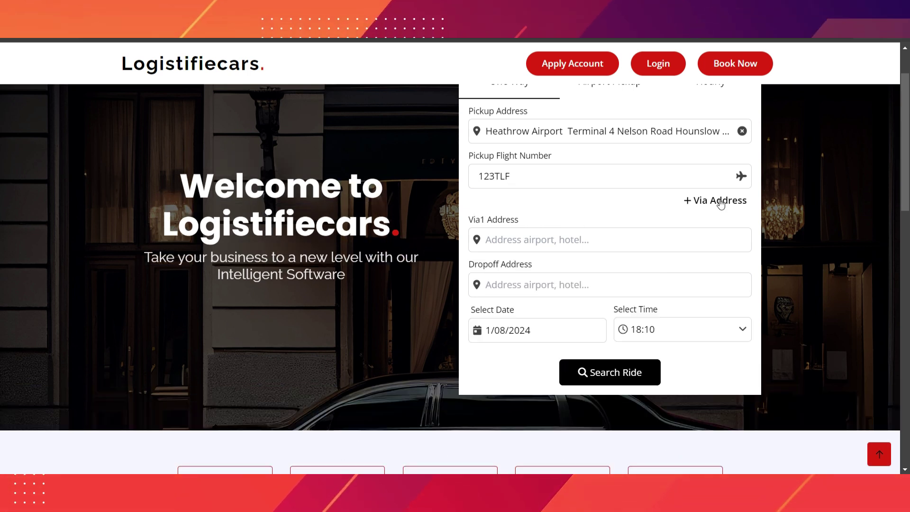
pyautogui.click(608, 238)
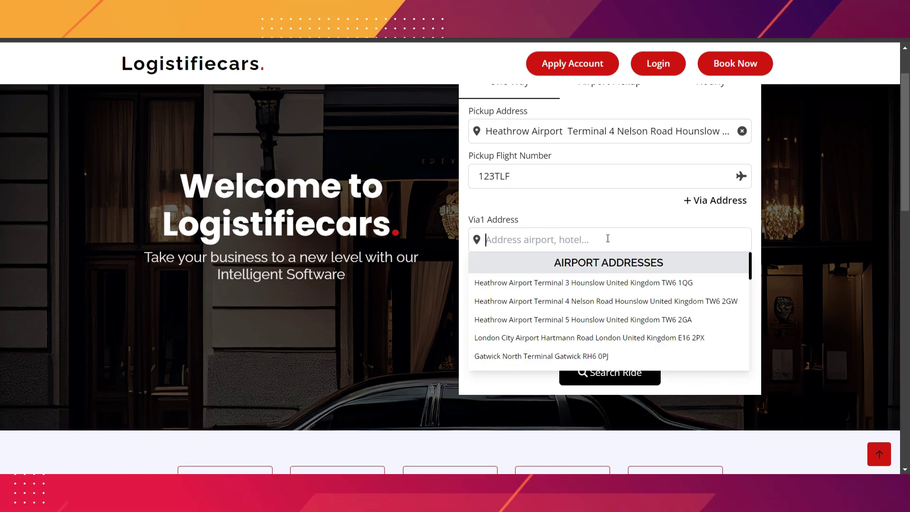
pyautogui.write('We')
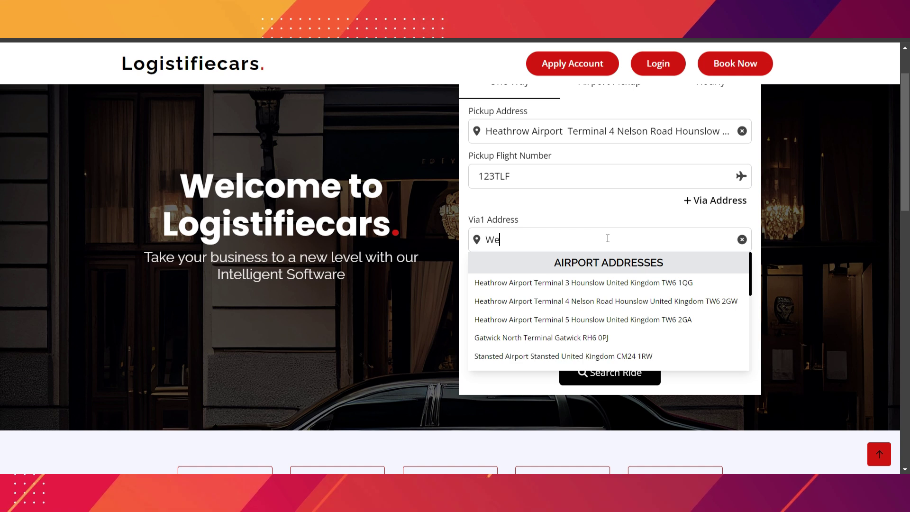
pyautogui.write('mble')
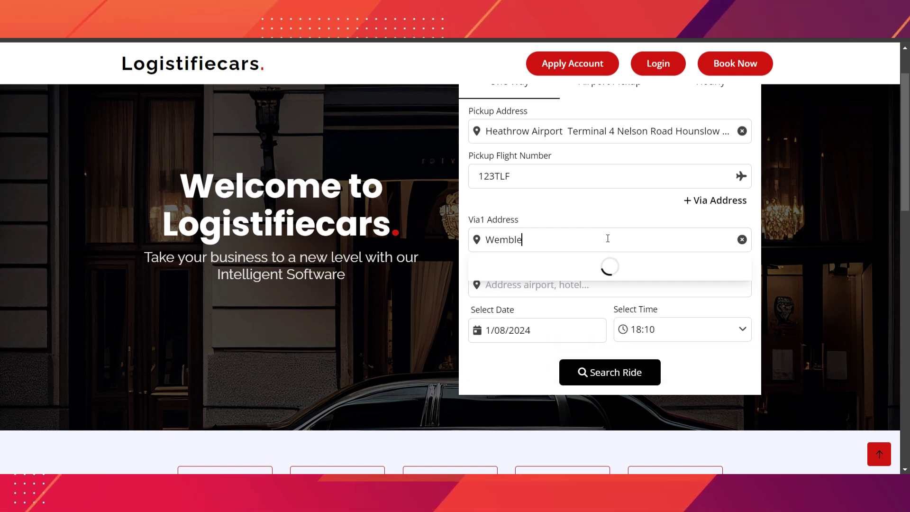
pyautogui.write('y')
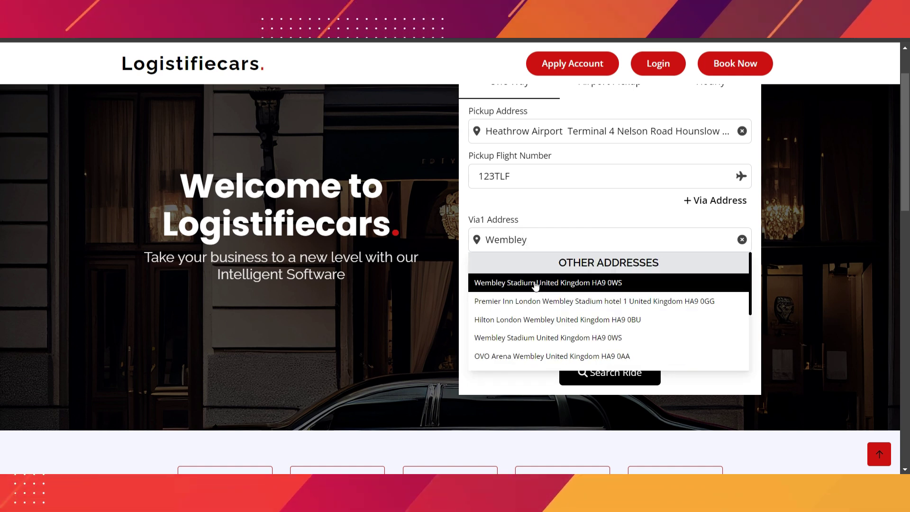
pyautogui.click(535, 283)
# - Set Croydon as the dropoff and the pickup date to 2 August 2024
pyautogui.click(577, 284)
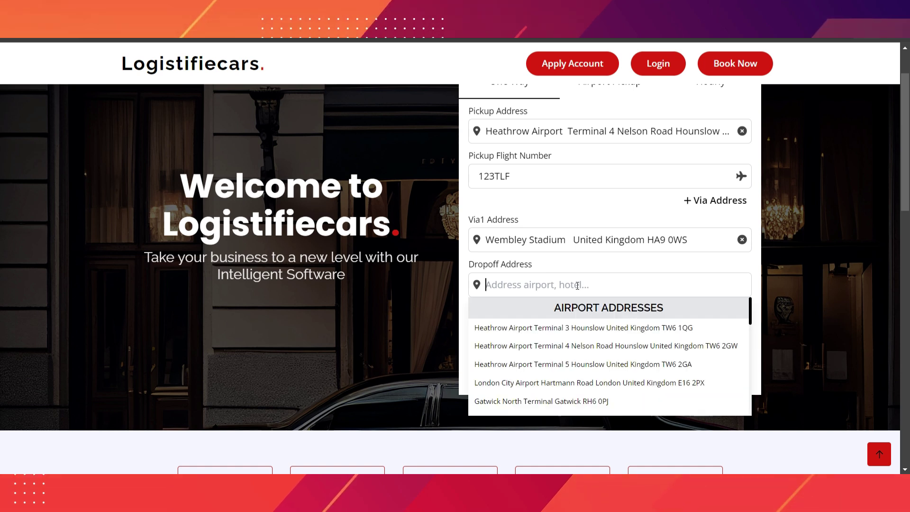
pyautogui.write('Croydon')
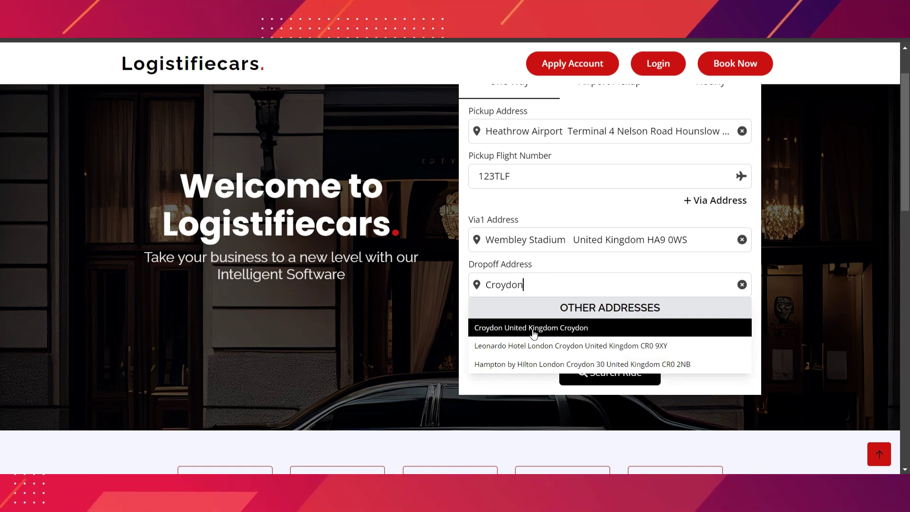
pyautogui.click(534, 333)
pyautogui.scroll(-1, 586, 309)
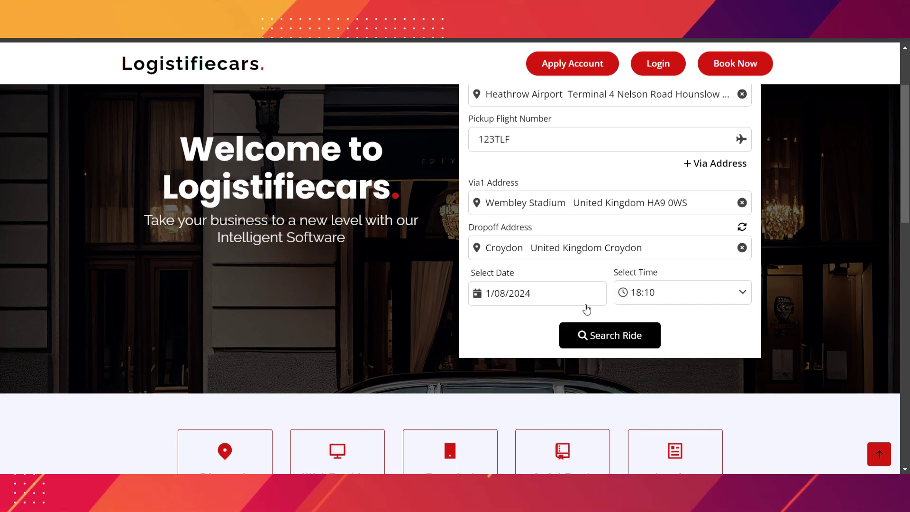
pyautogui.click(525, 296)
pyautogui.click(557, 259)
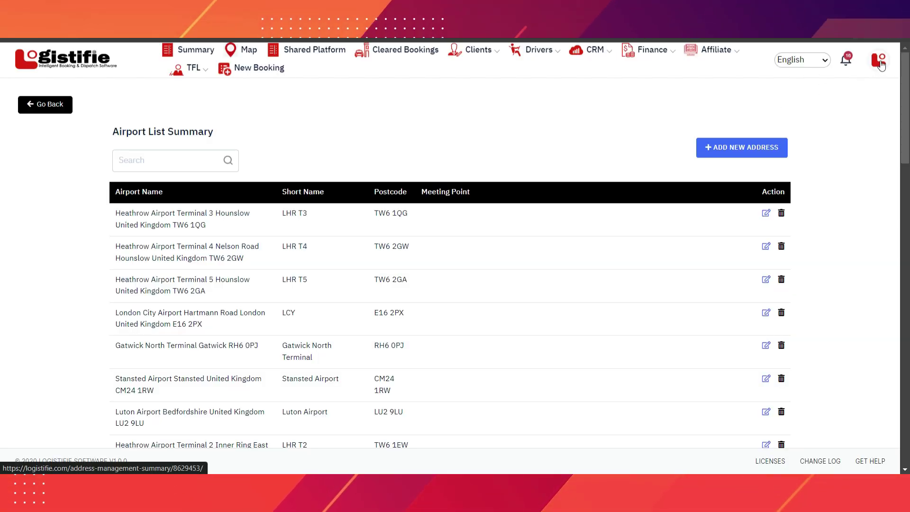
# - In Settings, review the Europe/London timezone and the 03:30 pick-up buffer time panels
pyautogui.click(880, 65)
pyautogui.scroll(-2, 848, 304)
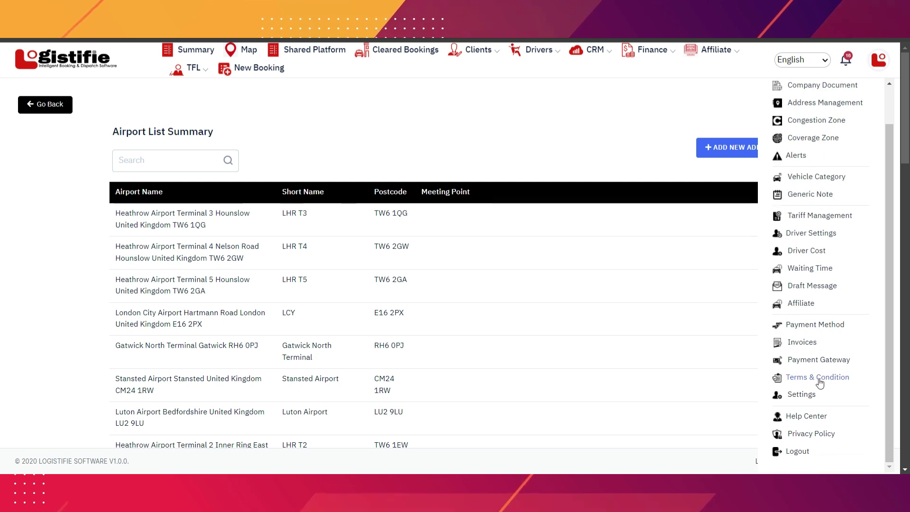
pyautogui.click(801, 395)
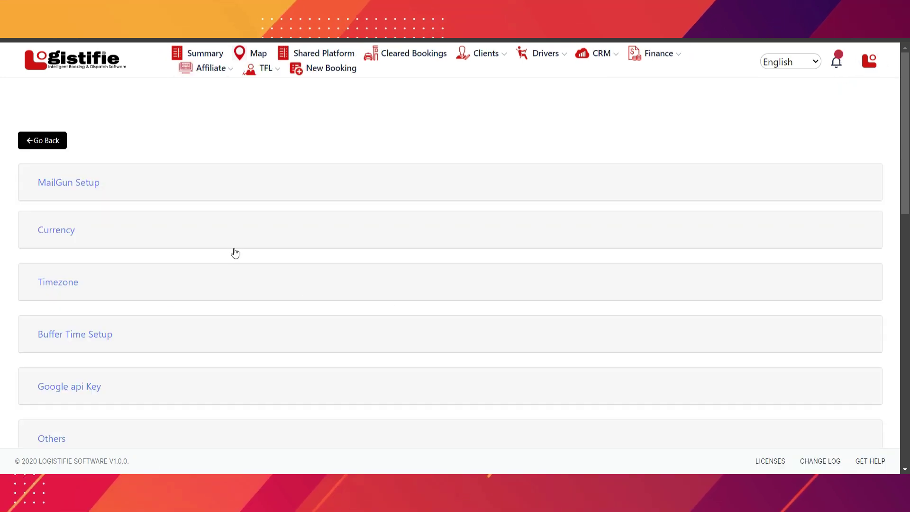
pyautogui.scroll(-2, 235, 253)
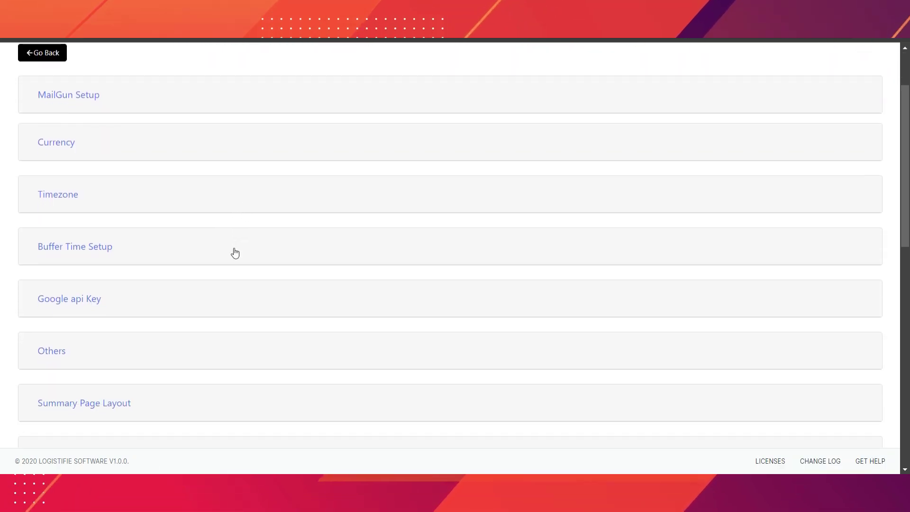
pyautogui.click(132, 177)
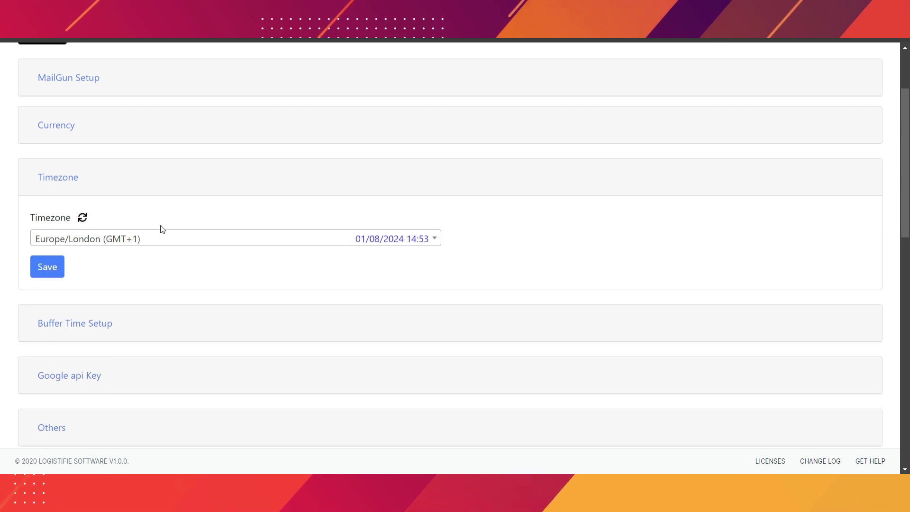
pyautogui.click(112, 169)
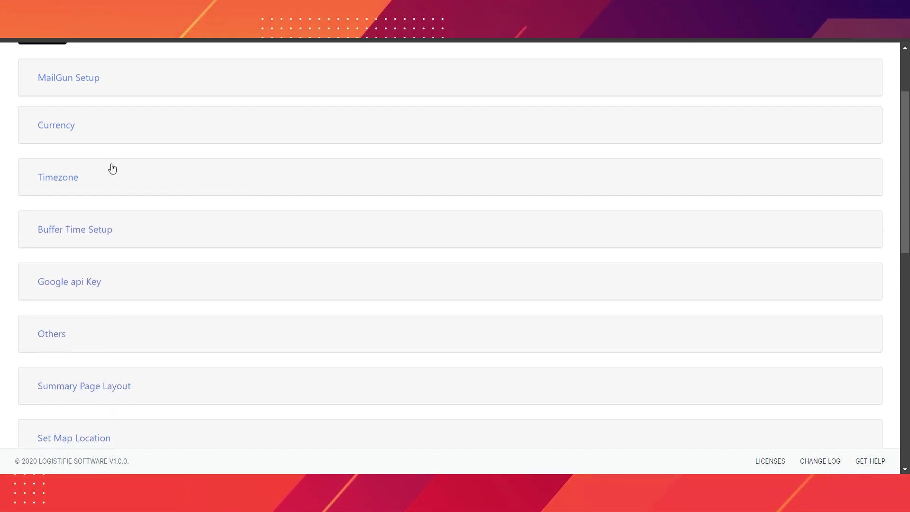
pyautogui.click(131, 229)
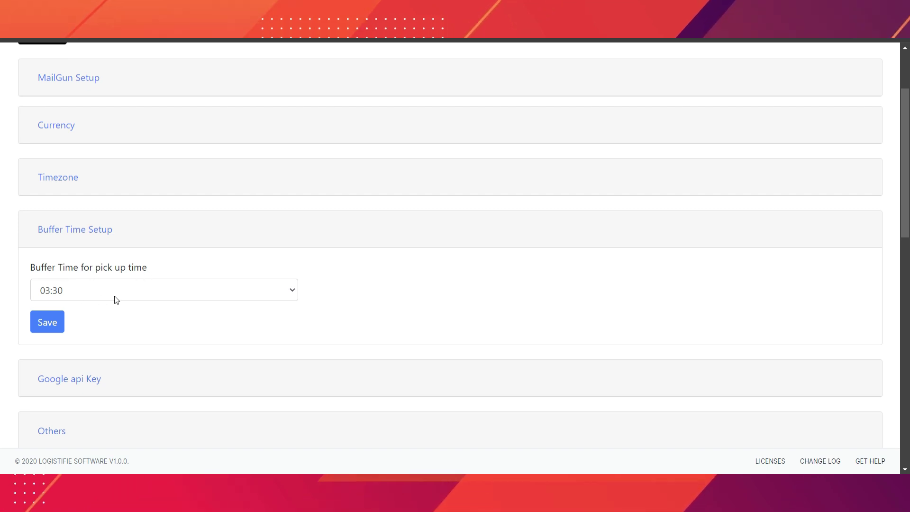
pyautogui.click(105, 230)
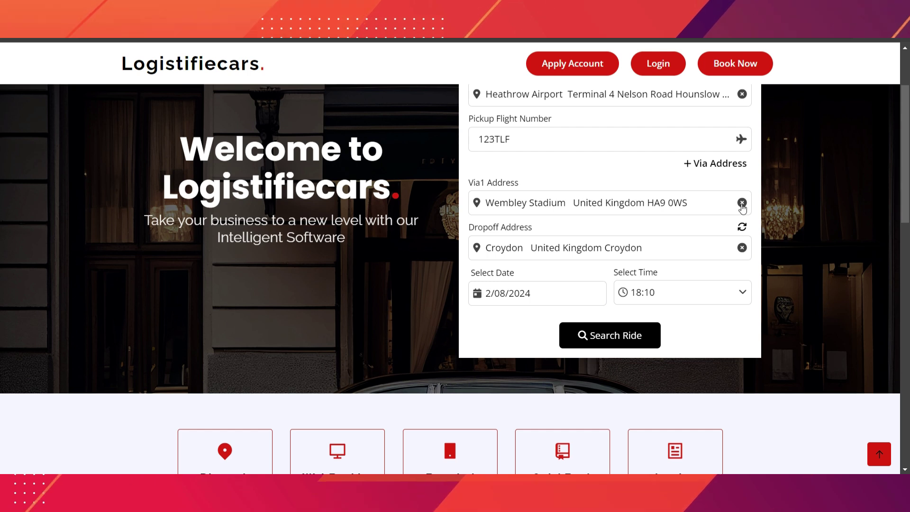
# - Search available rides, then reopen the journey details for editing
pyautogui.click(606, 336)
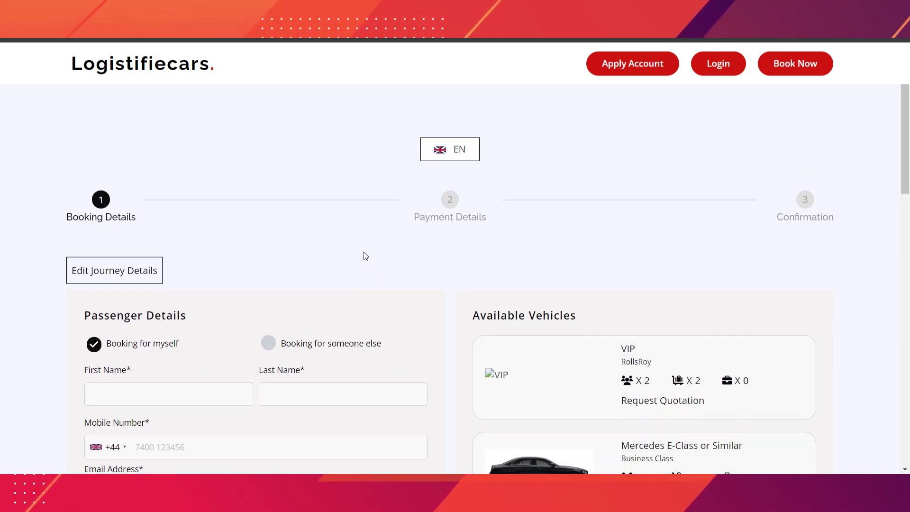
pyautogui.scroll(-1, 366, 256)
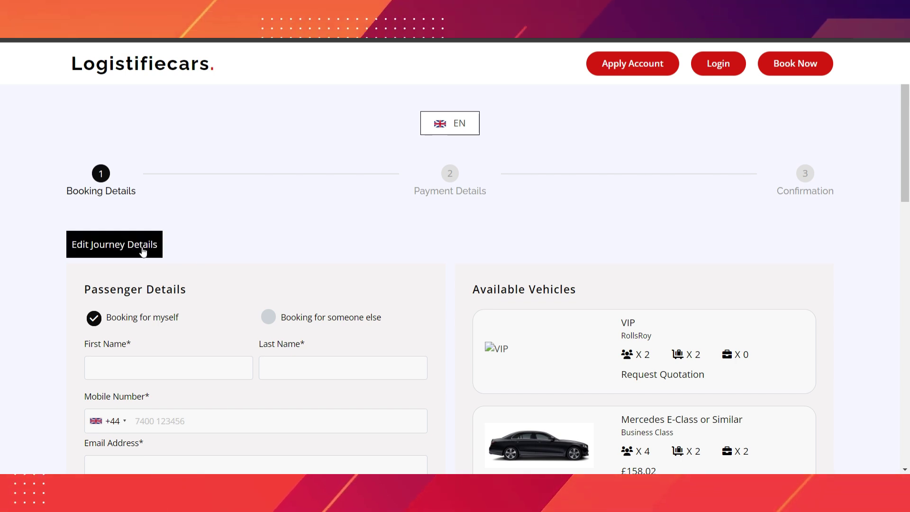
pyautogui.click(120, 250)
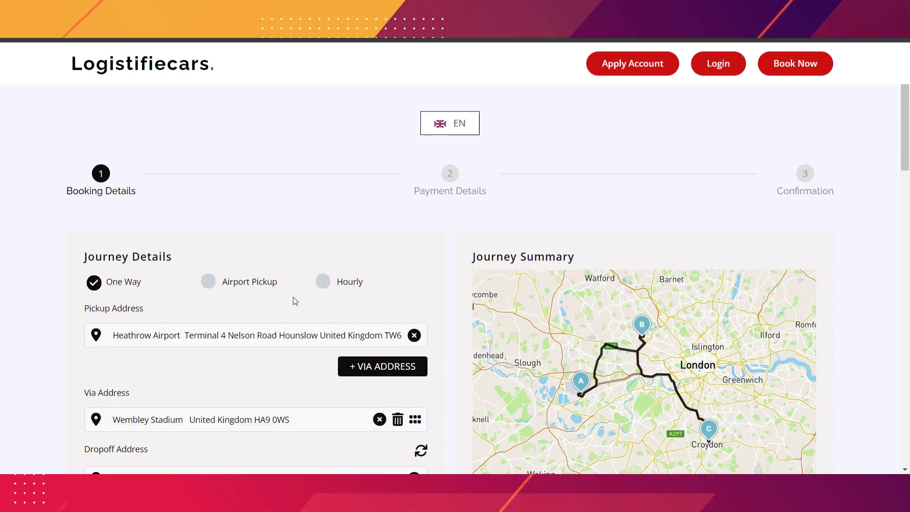
pyautogui.scroll(-3, 409, 289)
pyautogui.scroll(-2, 397, 357)
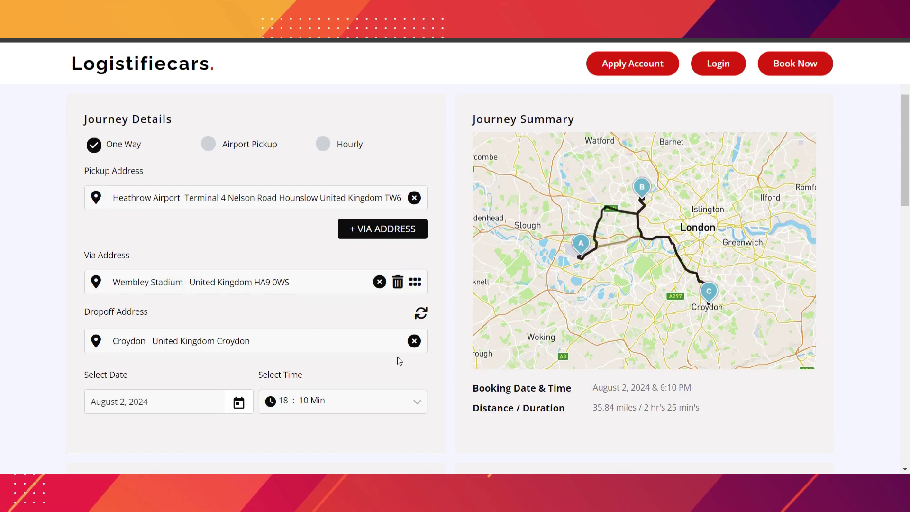
pyautogui.scroll(-4, 414, 377)
pyautogui.scroll(-2, 414, 377)
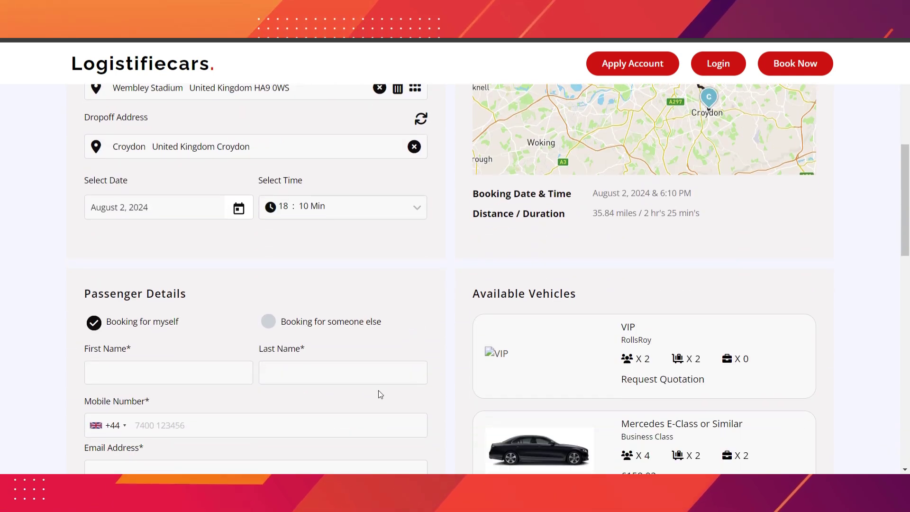
# - Set the pickup time, first trying 7 AM :55, then changing the hour to 7 PM
pyautogui.click(374, 207)
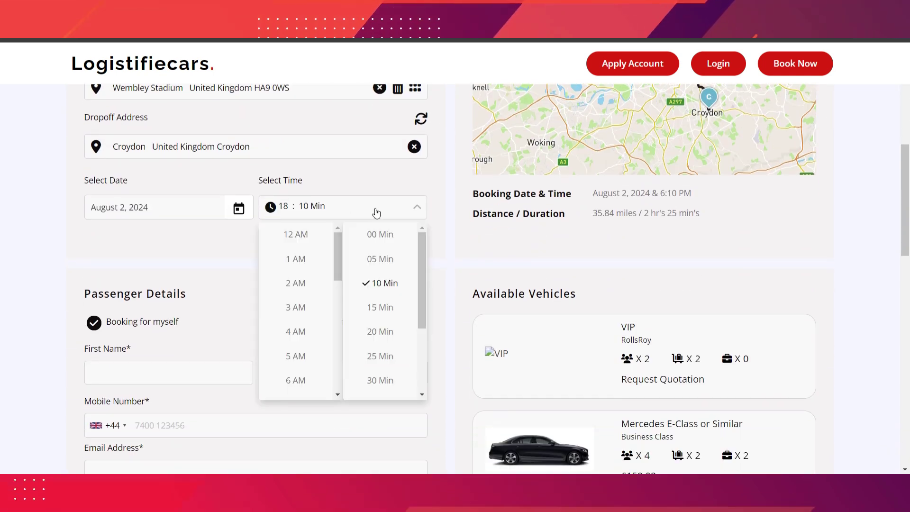
pyautogui.scroll(-1, 298, 382)
pyautogui.click(299, 379)
pyautogui.scroll(-3, 382, 380)
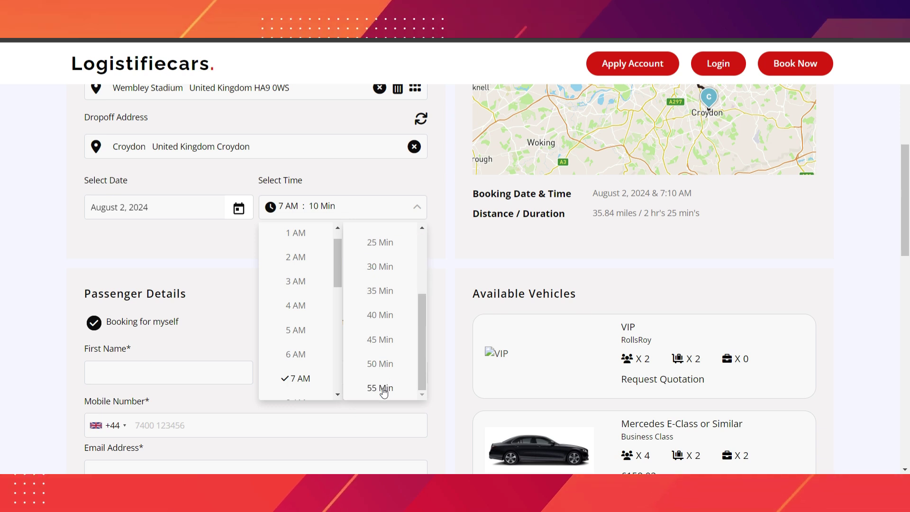
pyautogui.click(380, 389)
pyautogui.click(296, 213)
pyautogui.scroll(-10, 299, 314)
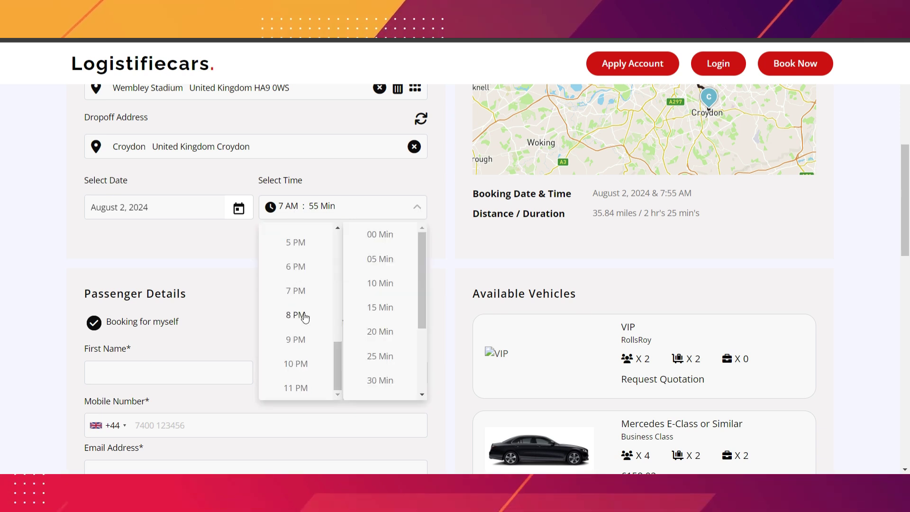
pyautogui.scroll(5, 302, 275)
pyautogui.scroll(1, 302, 273)
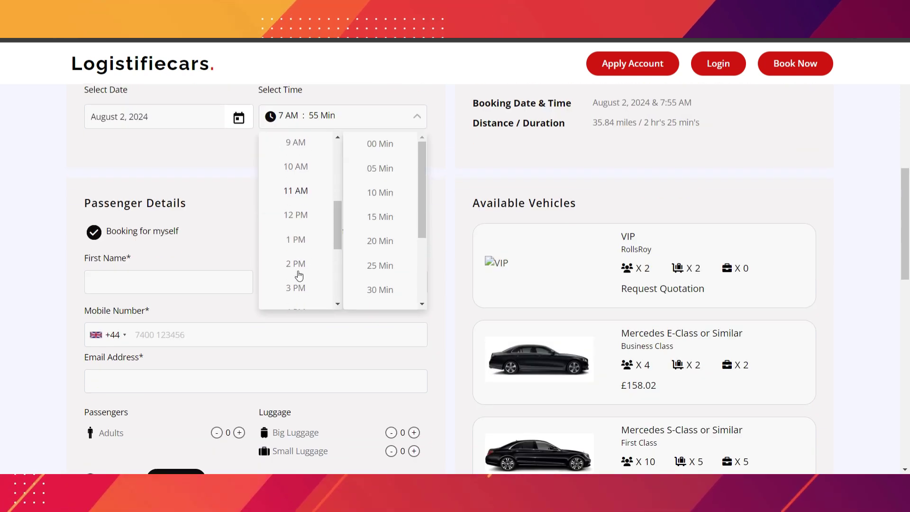
pyautogui.click(297, 293)
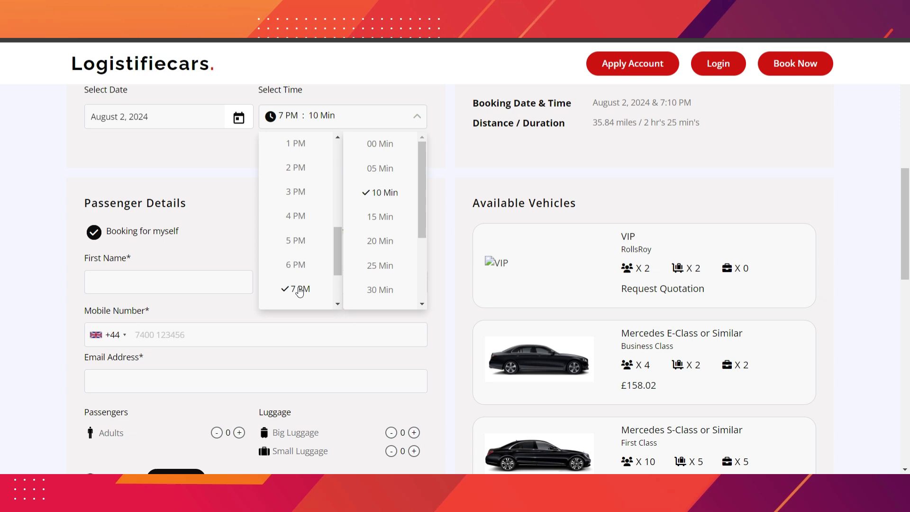
# - Close the time choices and keep the booking set to 'Booking for myself'
pyautogui.click(227, 184)
pyautogui.scroll(-1, 226, 184)
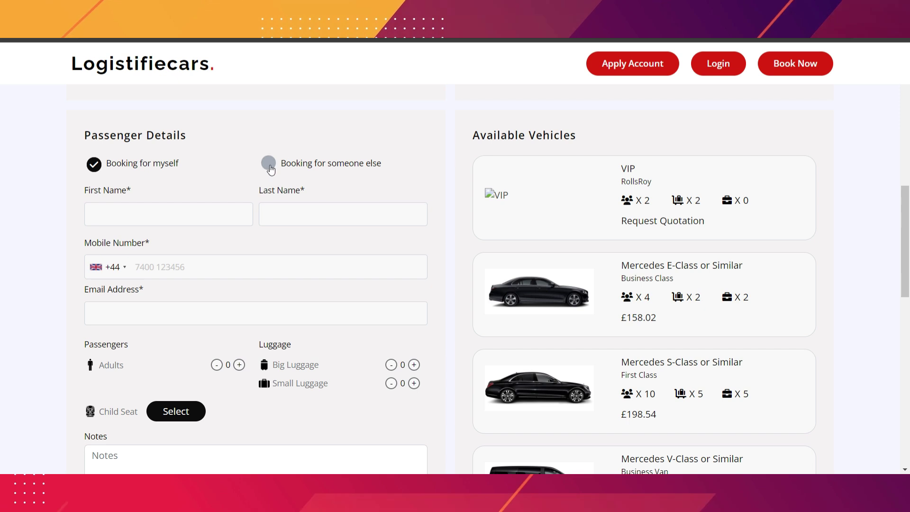
pyautogui.click(269, 165)
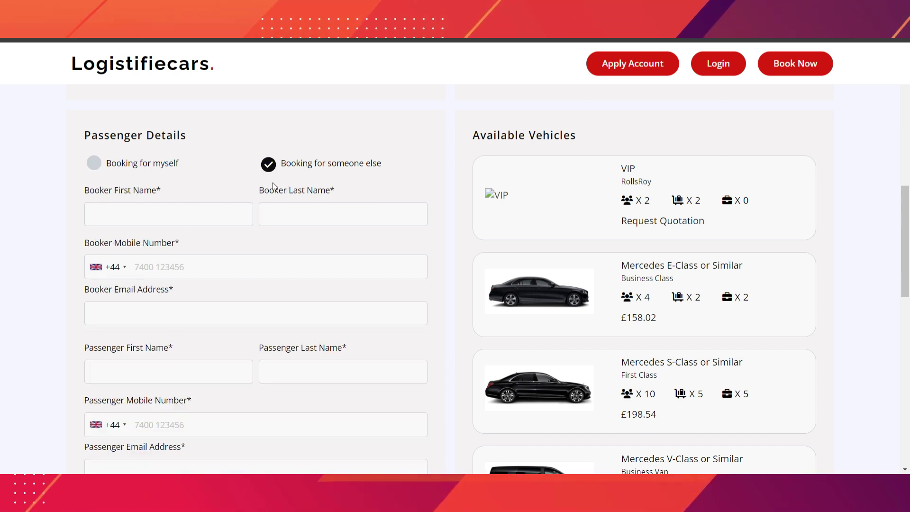
pyautogui.click(92, 163)
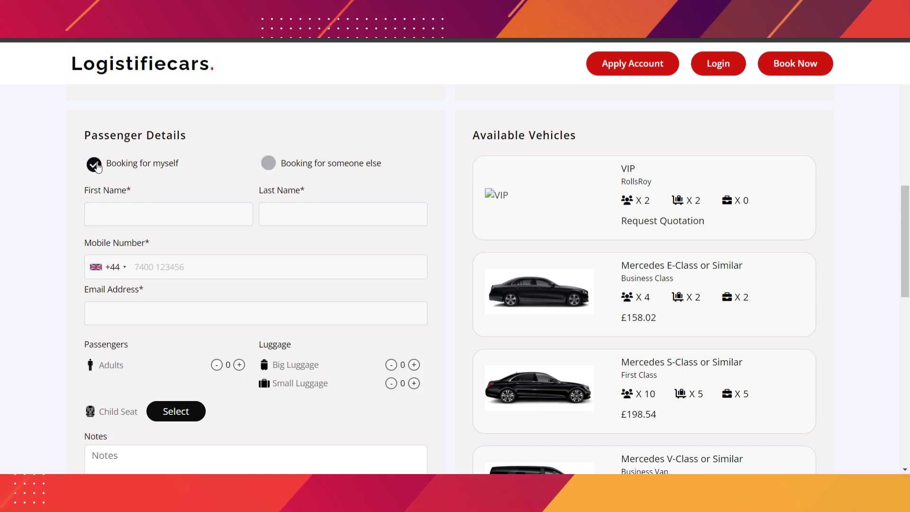
# - Fill in the passenger's first name, last name, mobile number and e-mail address
pyautogui.click(187, 214)
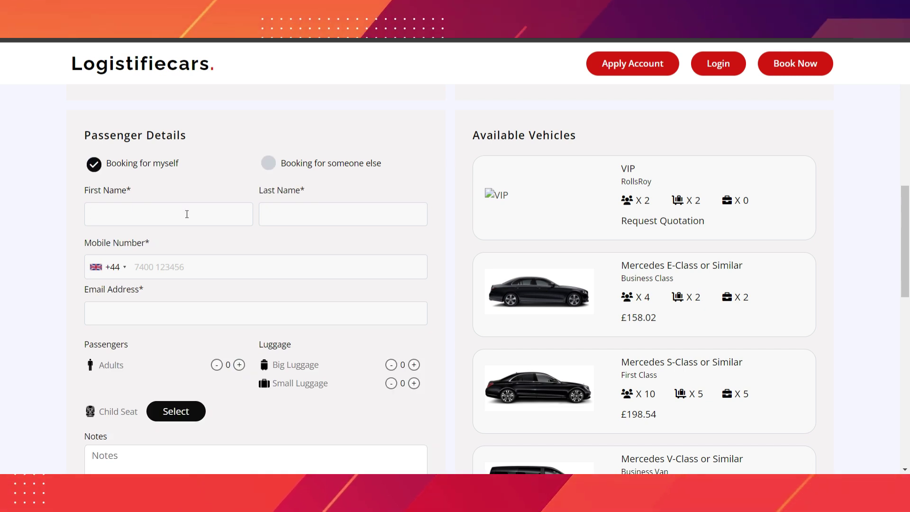
pyautogui.write('Lucas')
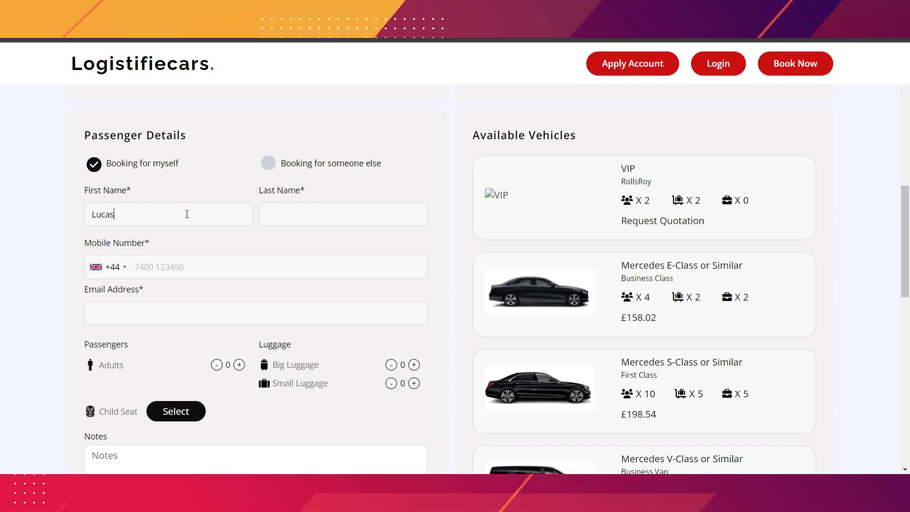
pyautogui.click(301, 216)
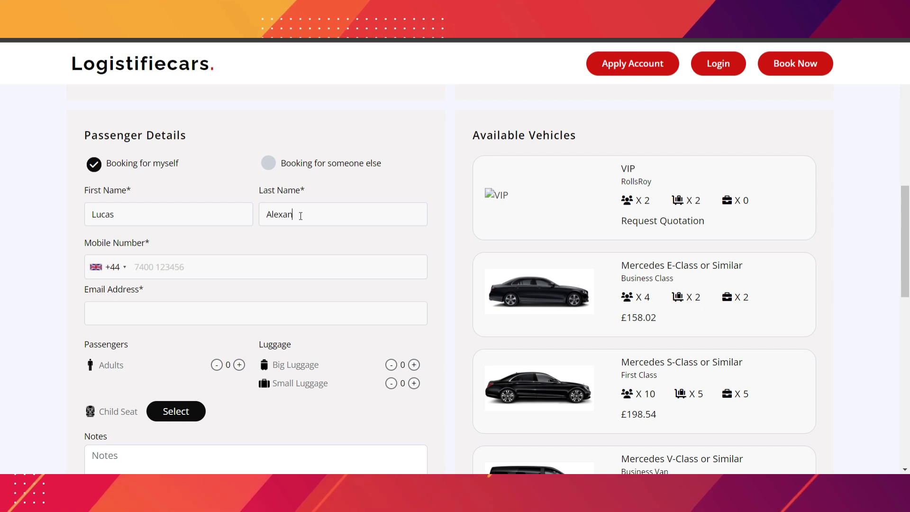
pyautogui.click(174, 271)
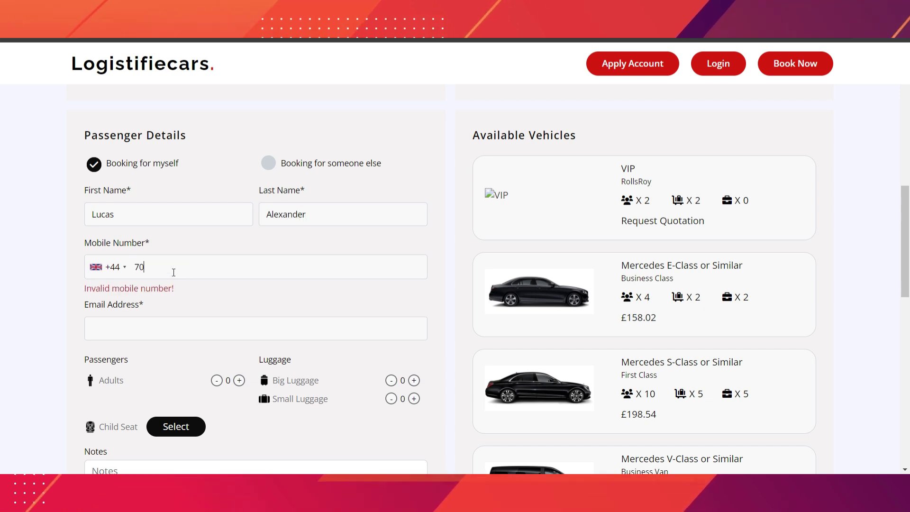
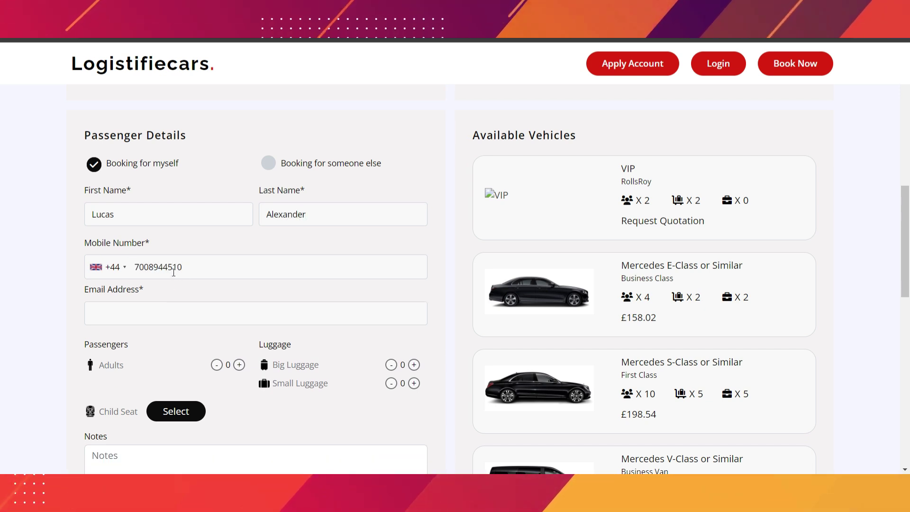
pyautogui.click(162, 317)
pyautogui.hotkey('ctrl', 'v')
# - Set 2 adults, add one small bag, and note 'Driver will be in uniform .'
pyautogui.scroll(-1, 272, 352)
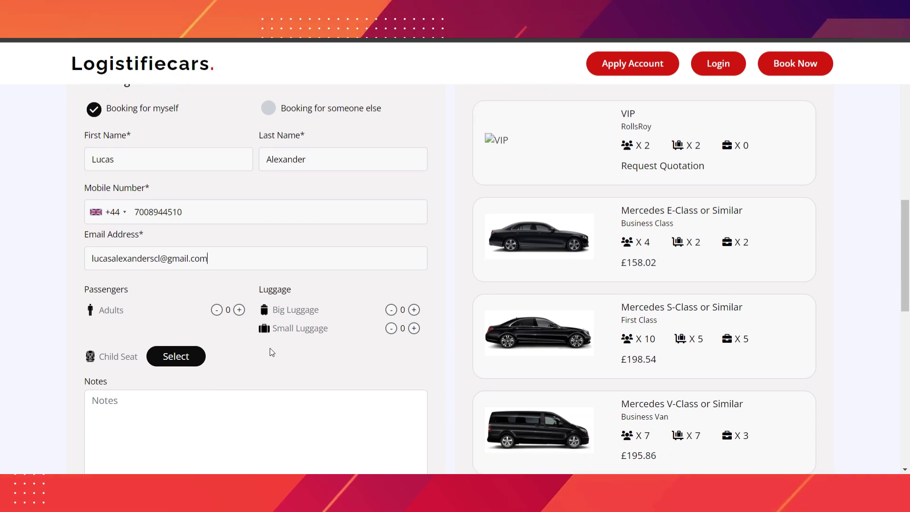
pyautogui.click(240, 310)
pyautogui.click(239, 310)
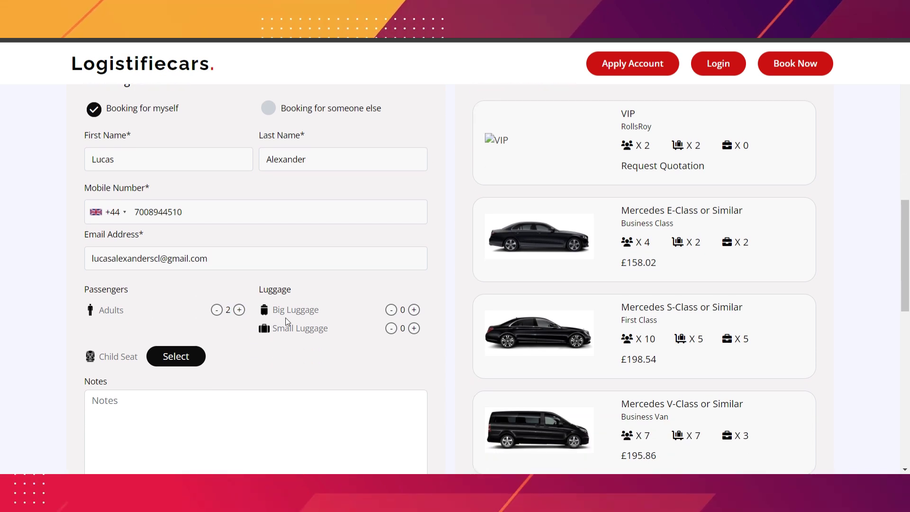
pyautogui.click(414, 329)
pyautogui.scroll(-3, 331, 338)
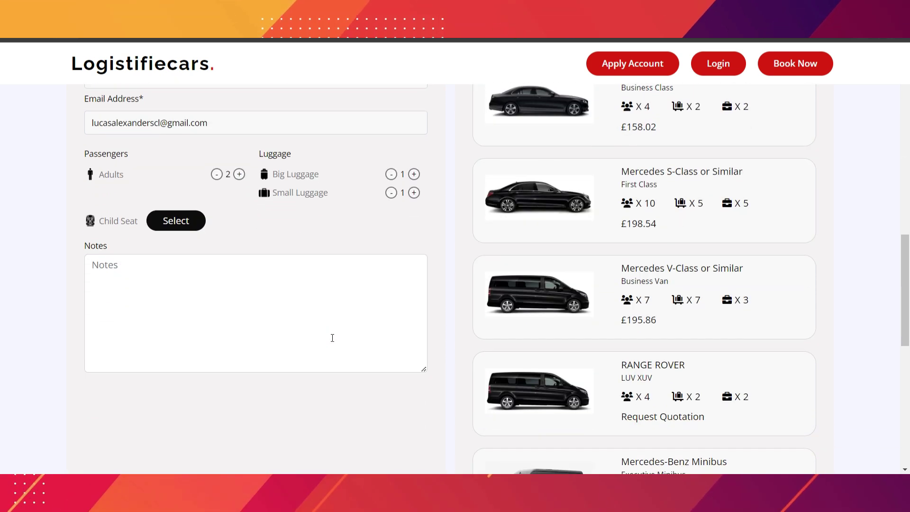
pyautogui.click(191, 290)
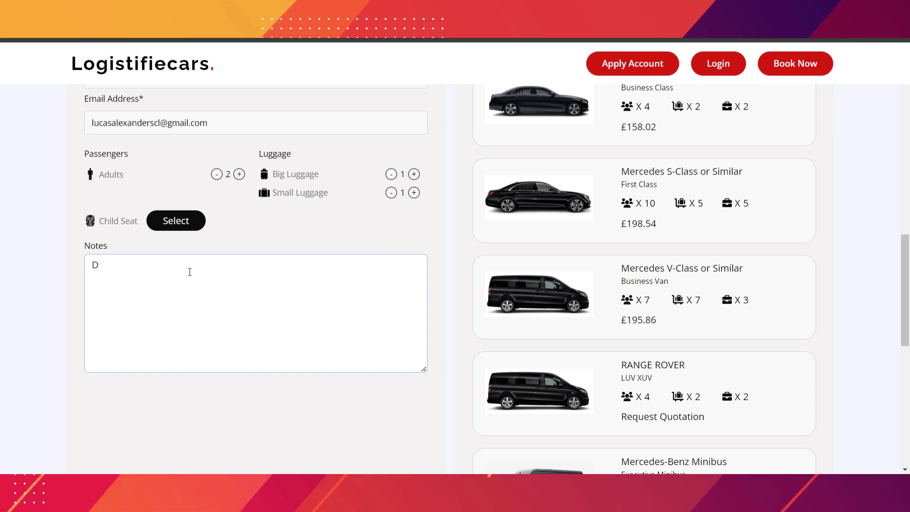
pyautogui.write('ver will be ')
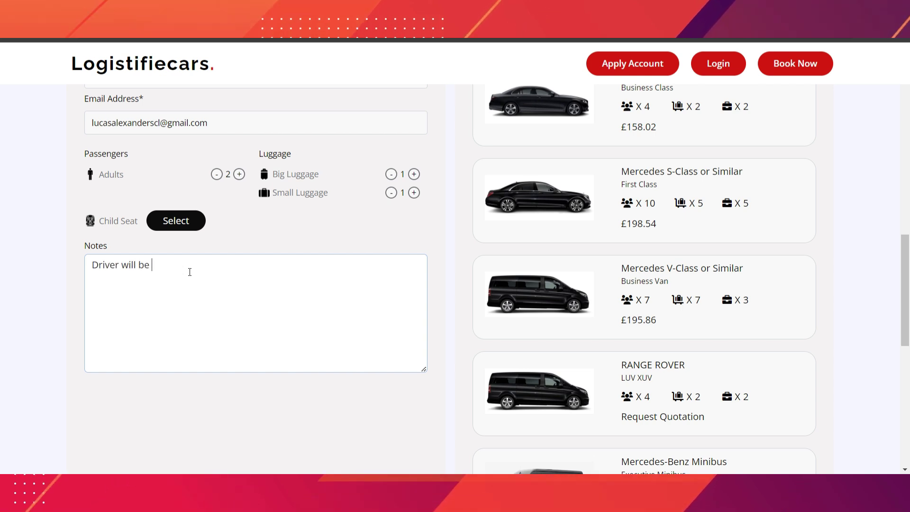
pyautogui.write('in unif')
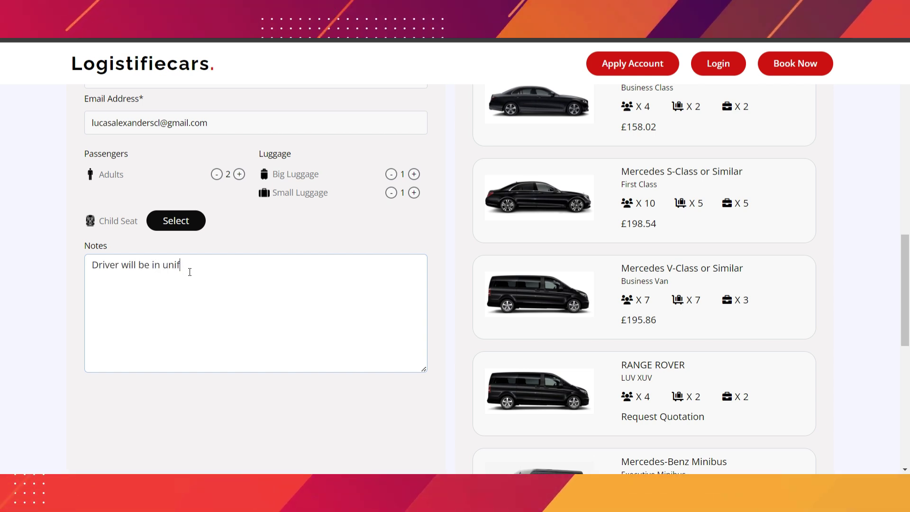
pyautogui.write('orm .')
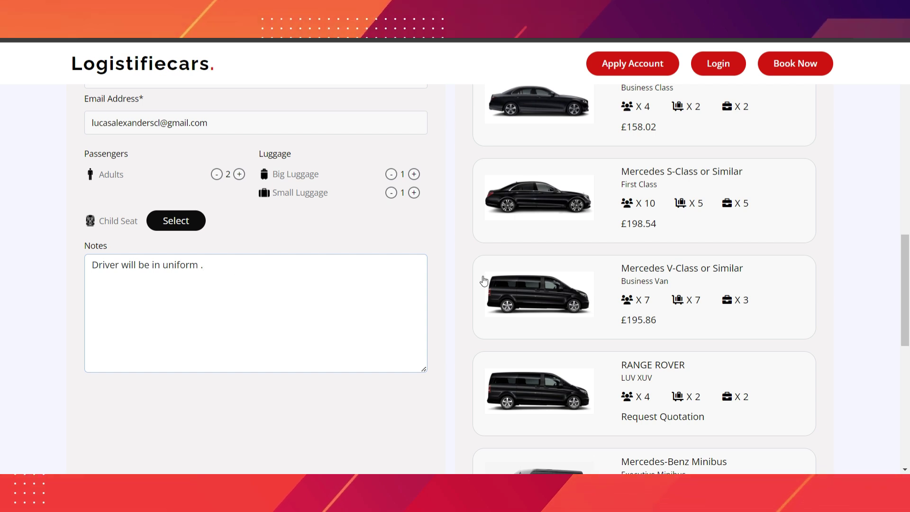
pyautogui.scroll(9, 483, 281)
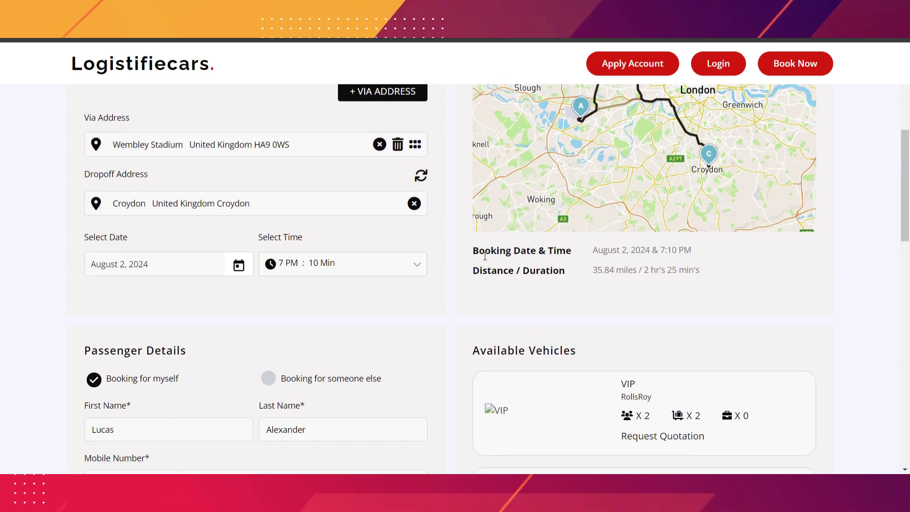
pyautogui.scroll(2, 485, 256)
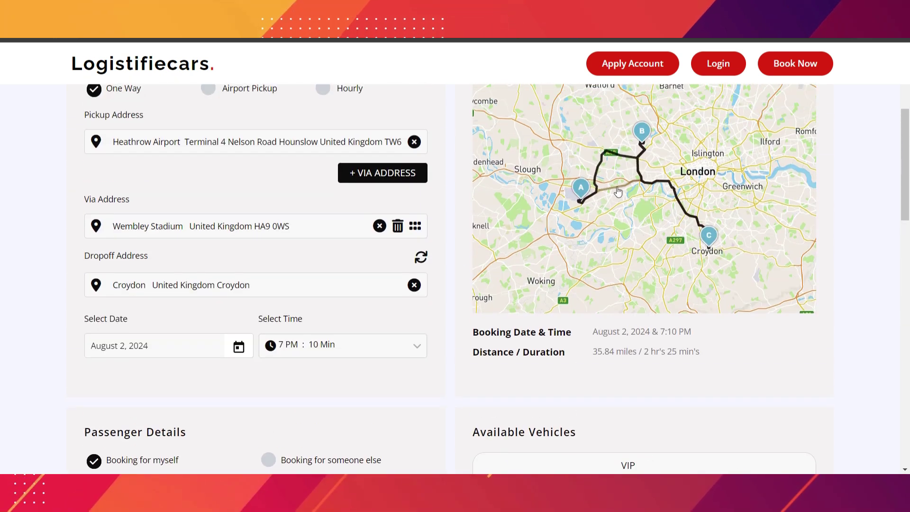
pyautogui.click(600, 171)
pyautogui.scroll(-4, 448, 231)
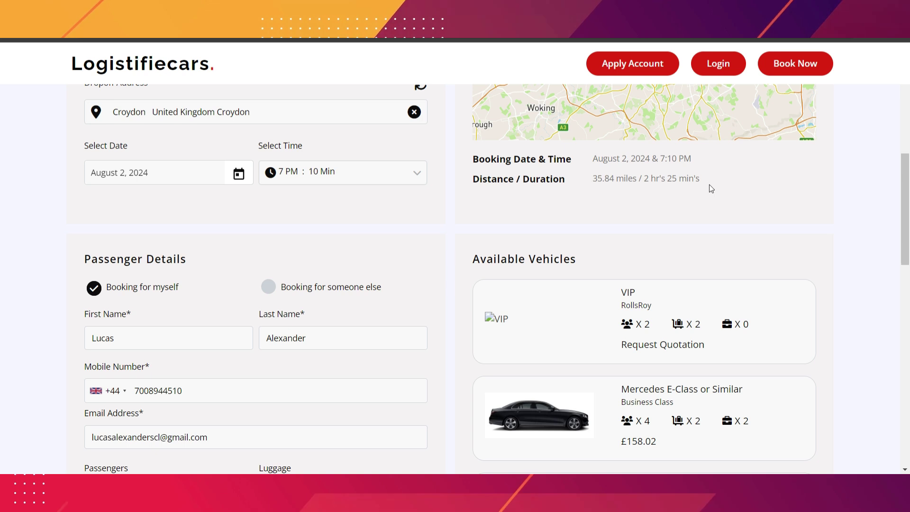
pyautogui.scroll(-2, 457, 246)
pyautogui.scroll(-2, 457, 245)
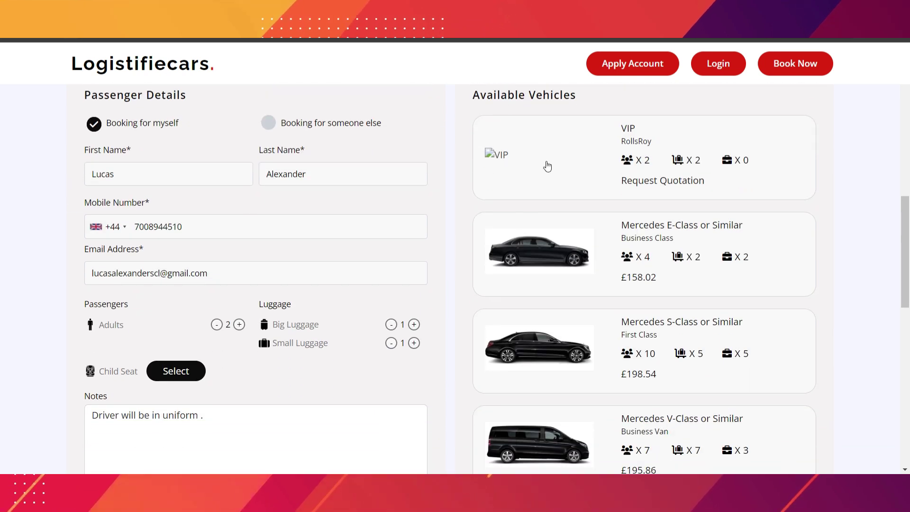
pyautogui.scroll(1, 545, 167)
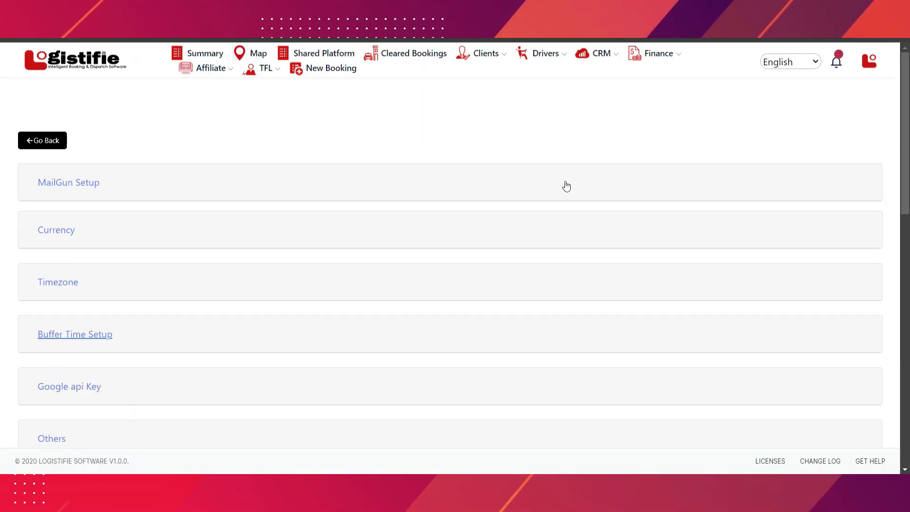
pyautogui.click(870, 63)
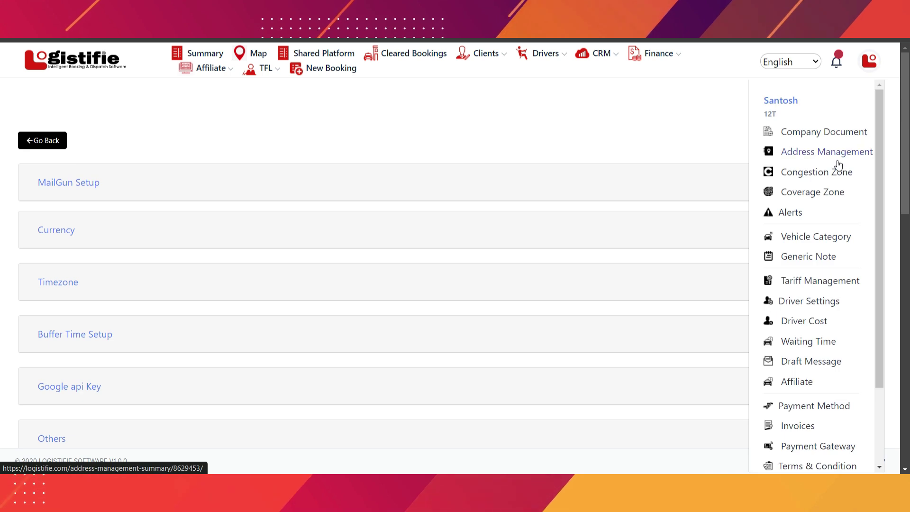
pyautogui.click(794, 242)
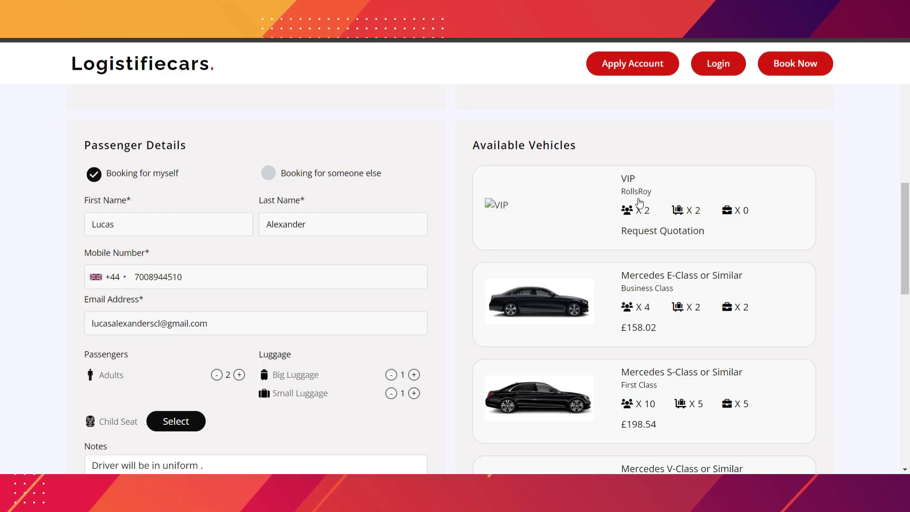
pyautogui.scroll(-4, 563, 209)
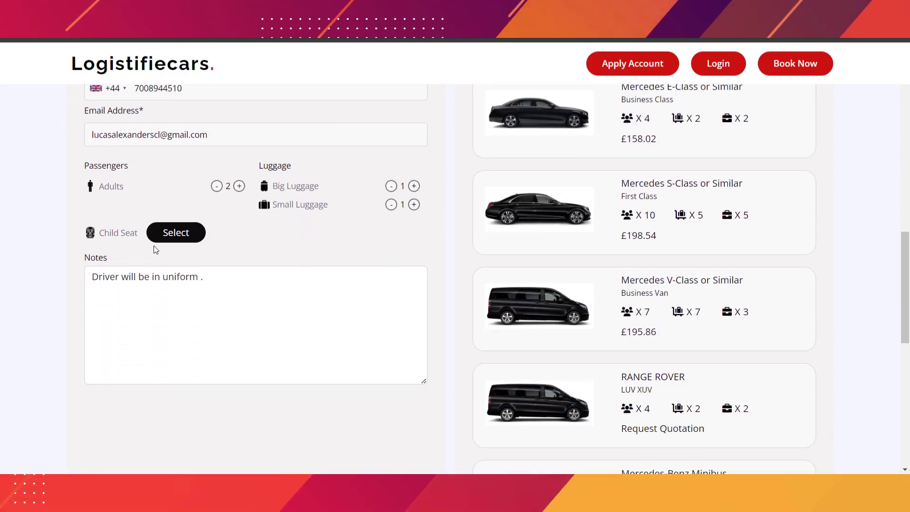
# - Add one baby seat from the child seat options and continue to the £158.02 payment review
pyautogui.click(172, 233)
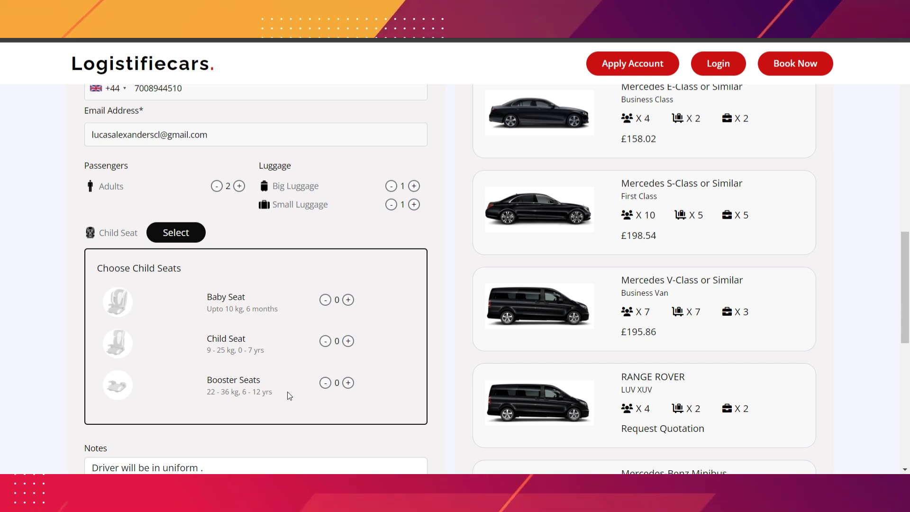
pyautogui.click(347, 300)
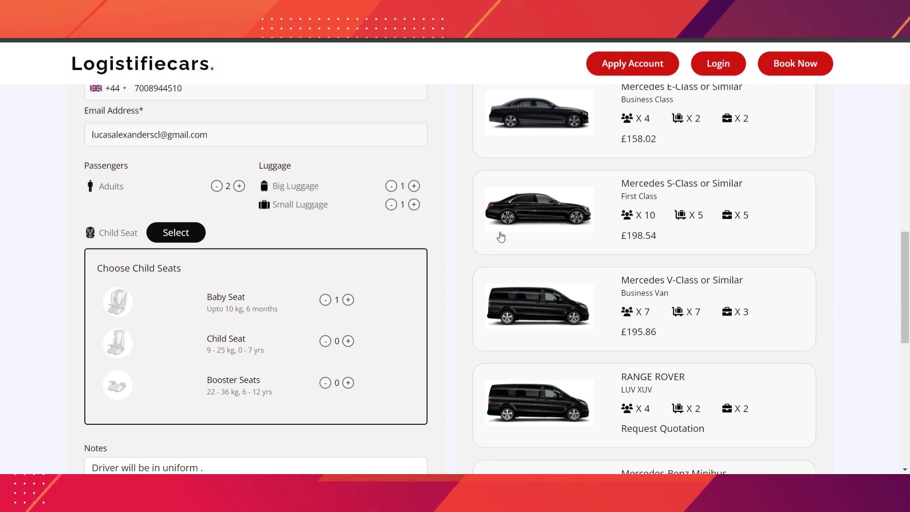
pyautogui.scroll(1, 610, 203)
pyautogui.scroll(1, 609, 203)
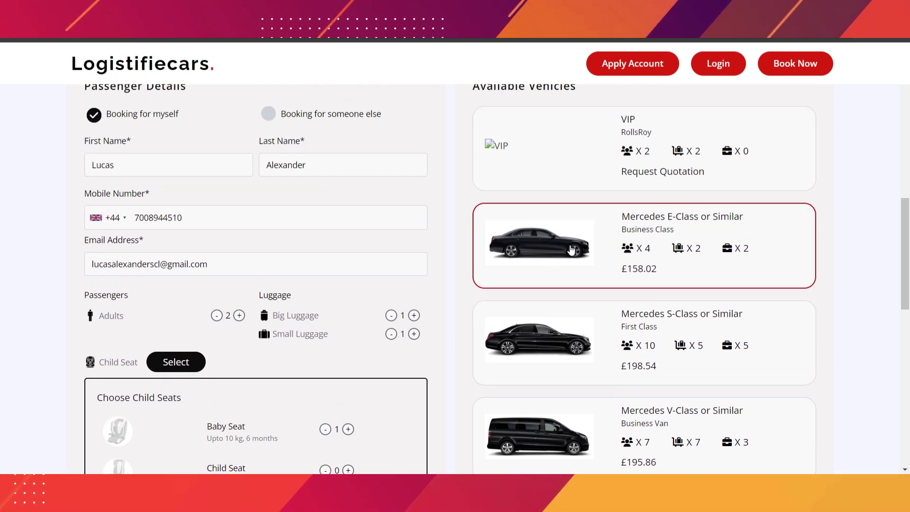
pyautogui.scroll(-8, 571, 258)
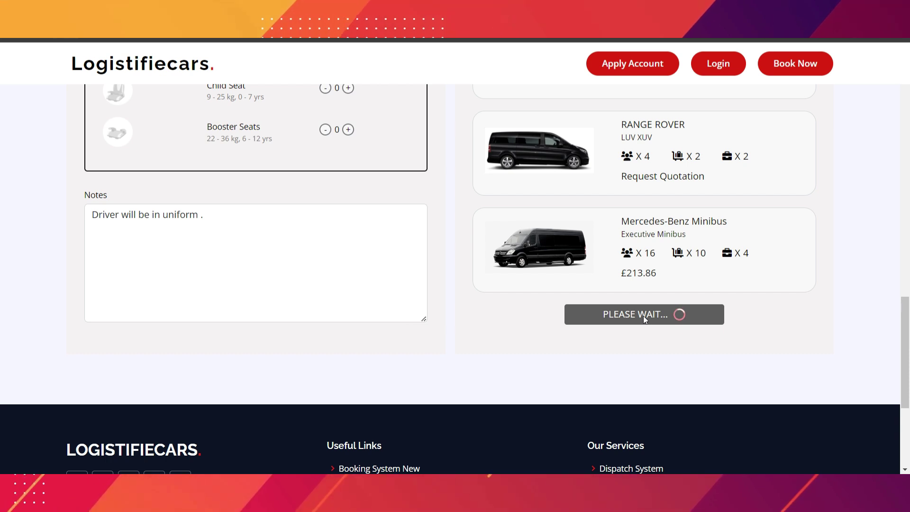
pyautogui.scroll(-1, 587, 249)
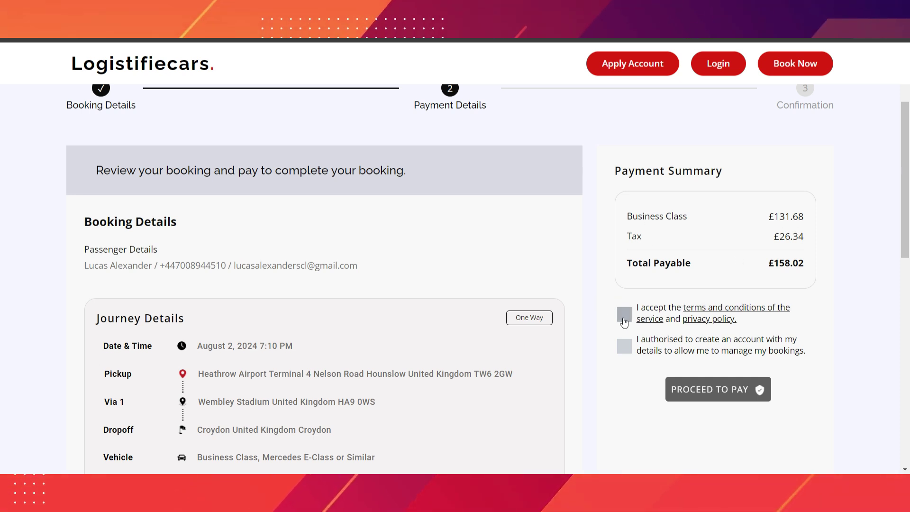
# - Accept the terms and conditions and proceed to pay
pyautogui.click(632, 317)
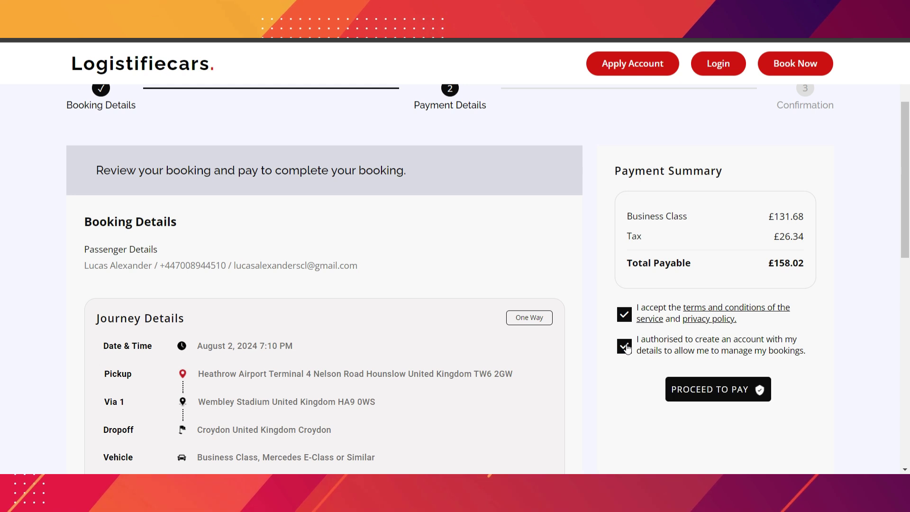
pyautogui.click(726, 393)
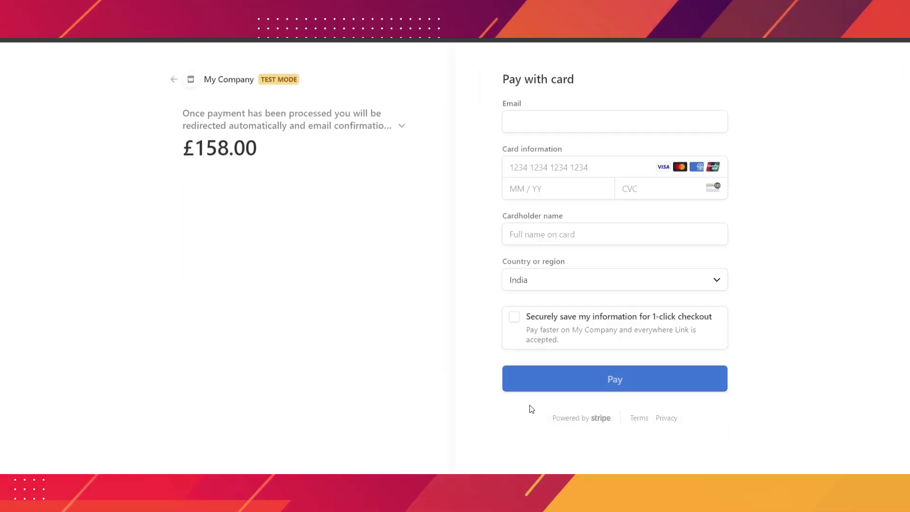
# - Fill the saved e-mail, the card number and the cardholder's name
pyautogui.click(575, 121)
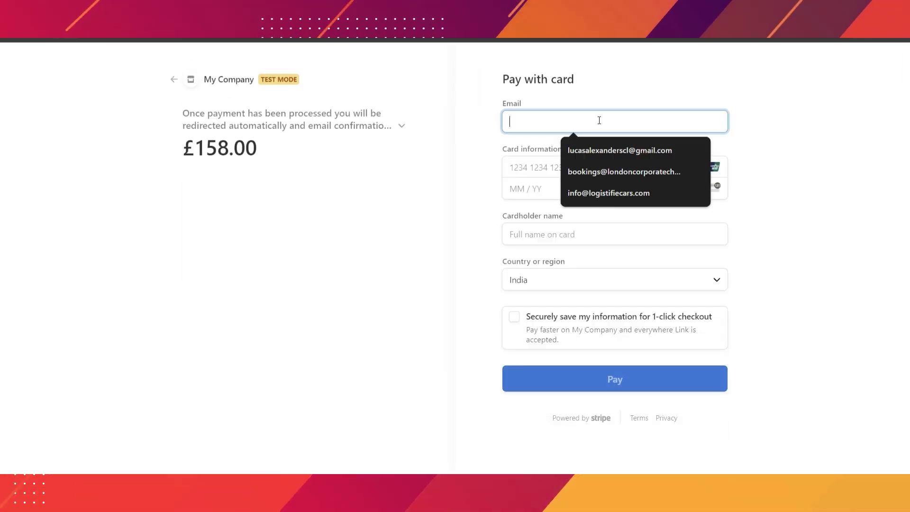
pyautogui.press('Down')
pyautogui.press('Return')
pyautogui.click(541, 167)
pyautogui.write('42424')
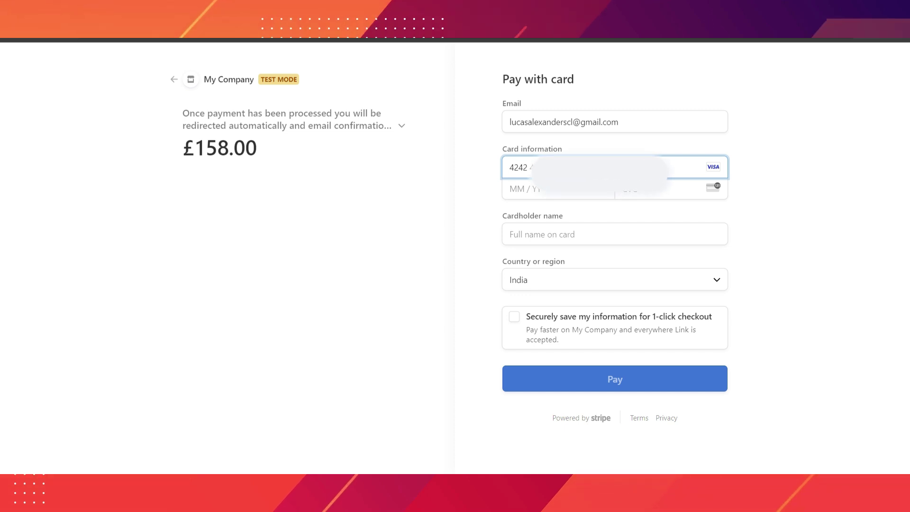
pyautogui.write('1229')
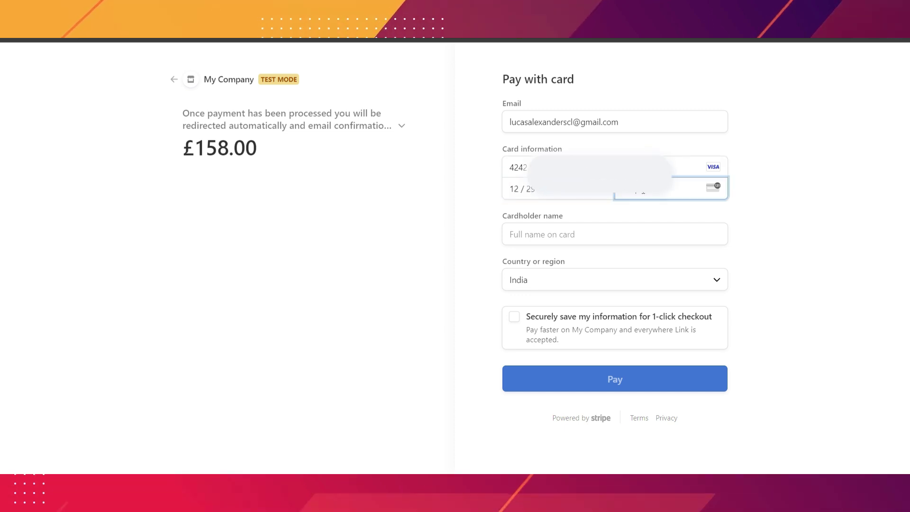
pyautogui.click(572, 234)
# - Choose United Kingdom as the billing country
pyautogui.click(540, 280)
pyautogui.scroll(-8, 545, 166)
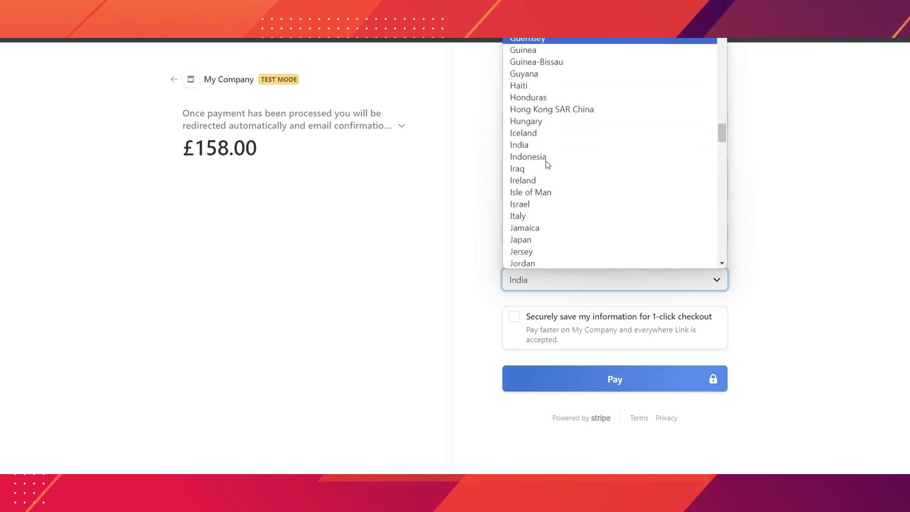
pyautogui.scroll(5, 547, 162)
pyautogui.scroll(-20, 547, 162)
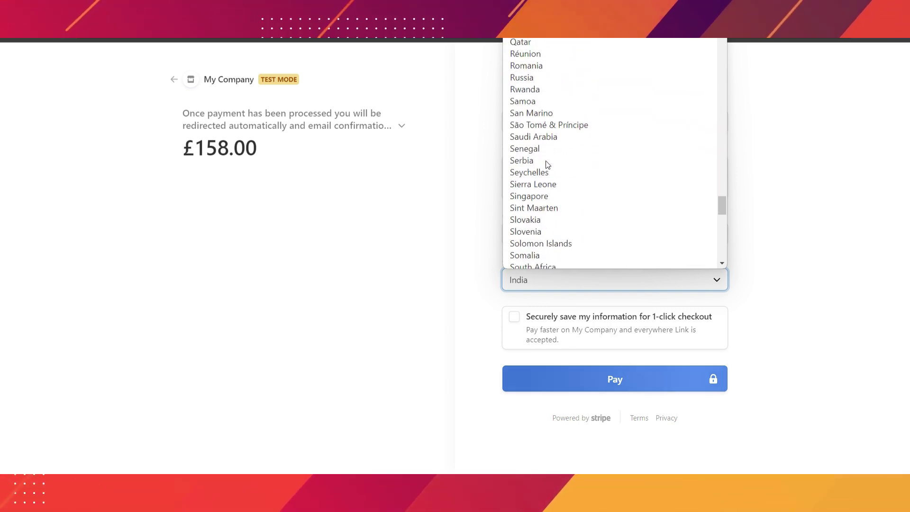
pyautogui.scroll(-2, 545, 161)
pyautogui.click(541, 122)
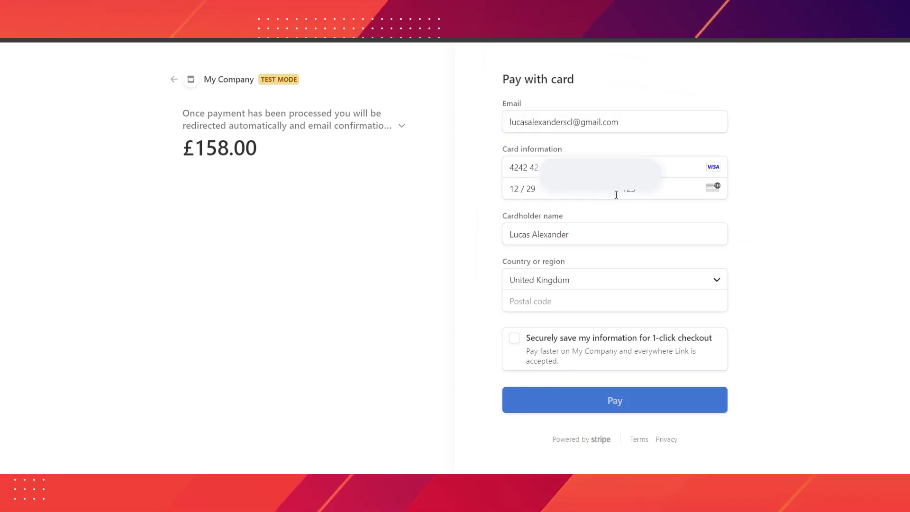
# - Enter and correct the billing postcode, then pay the £158.00 charge
pyautogui.click(559, 301)
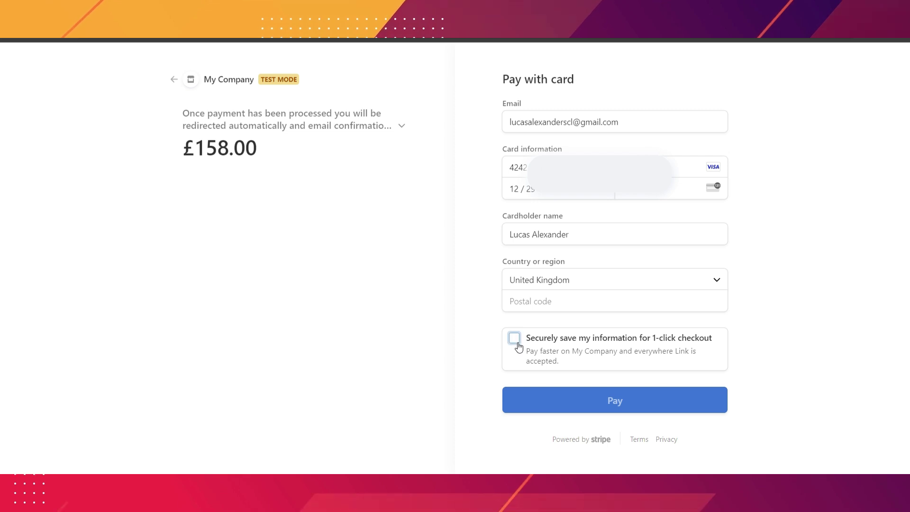
pyautogui.click(514, 340)
pyautogui.click(514, 341)
pyautogui.press('Return')
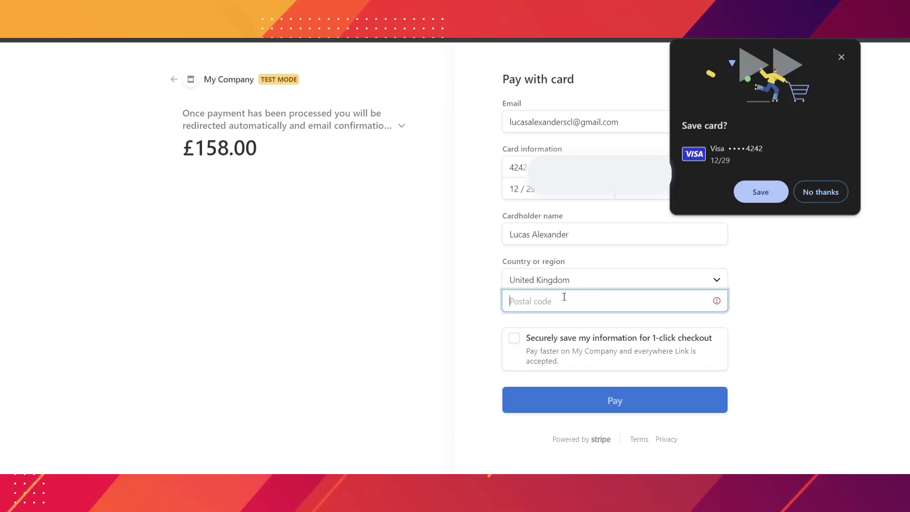
pyautogui.click(562, 301)
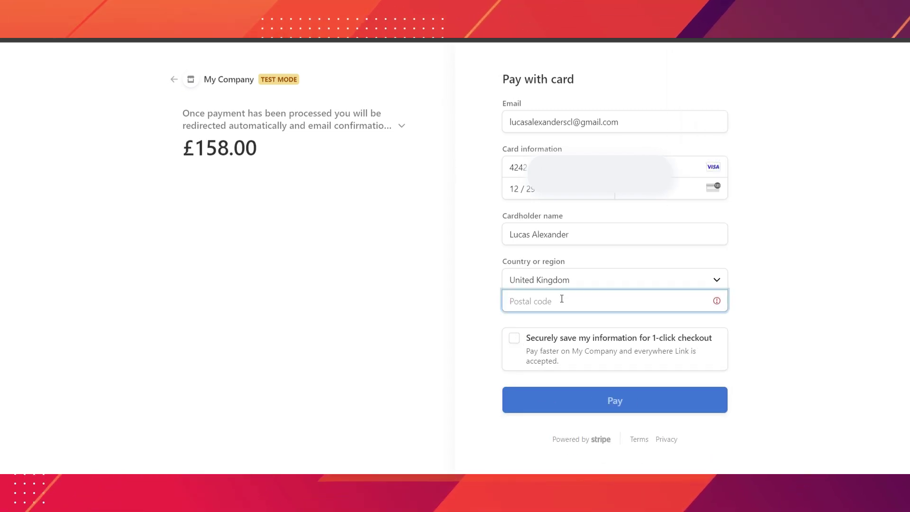
pyautogui.write('12STL')
pyautogui.press('Return')
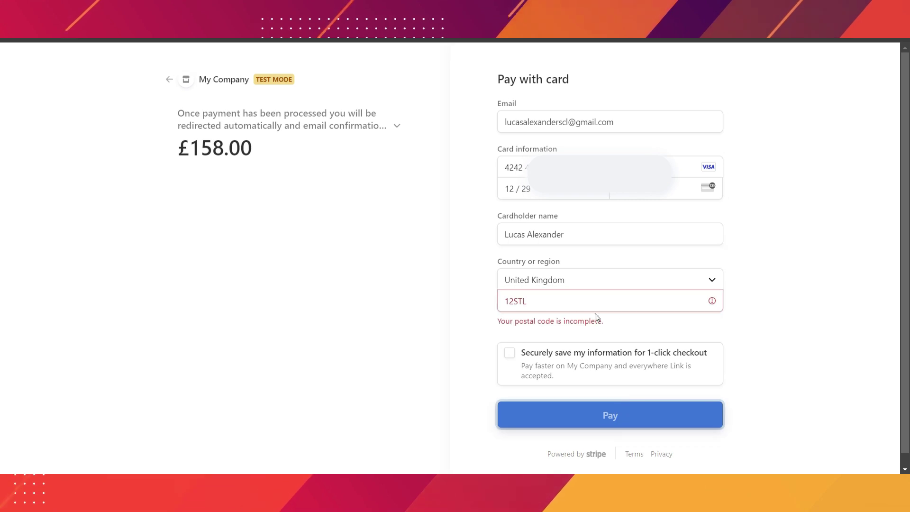
pyautogui.doubleClick(589, 300)
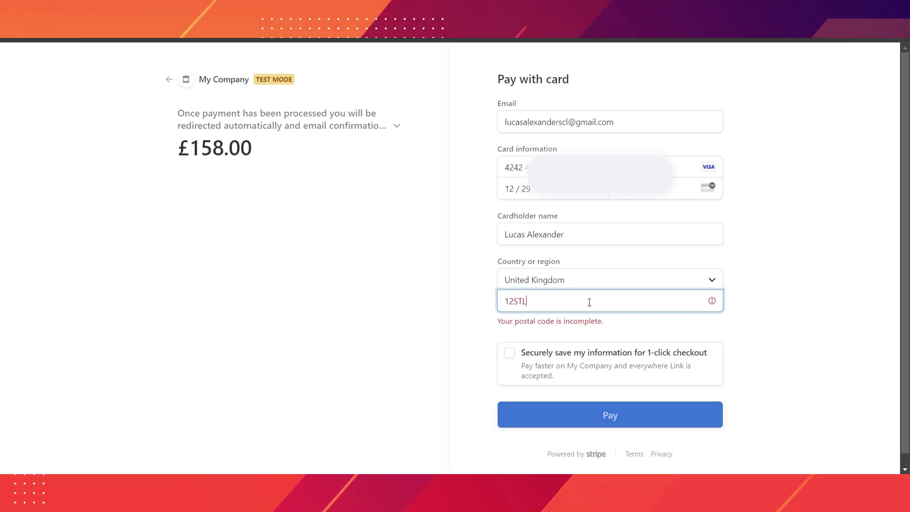
pyautogui.press('BackSpace')
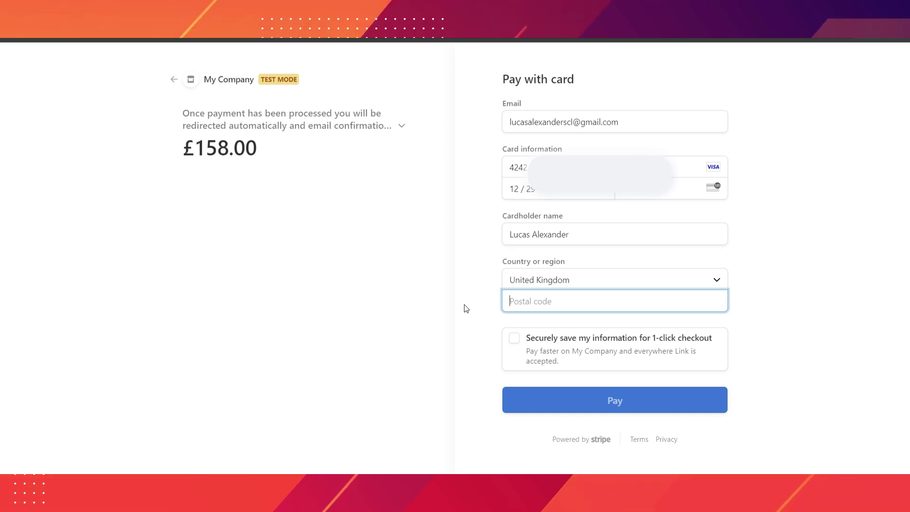
pyautogui.write('1A 1AA')
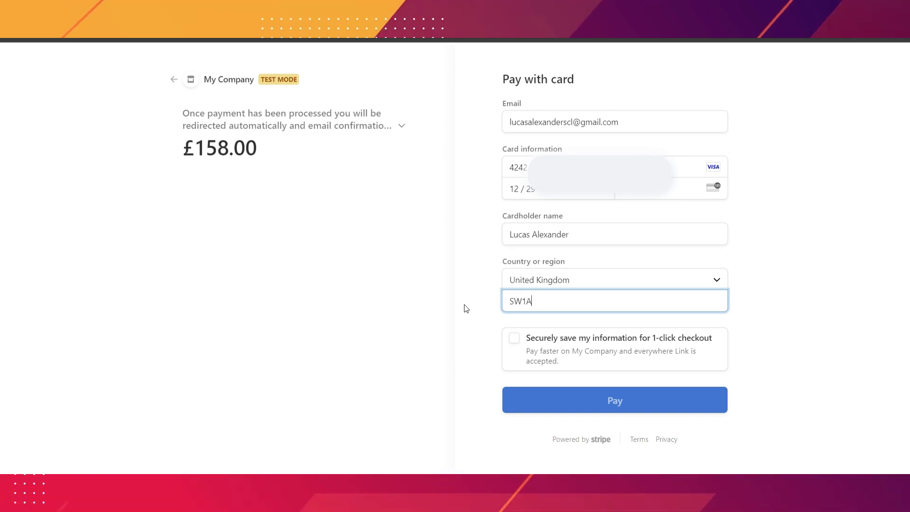
pyautogui.click(631, 403)
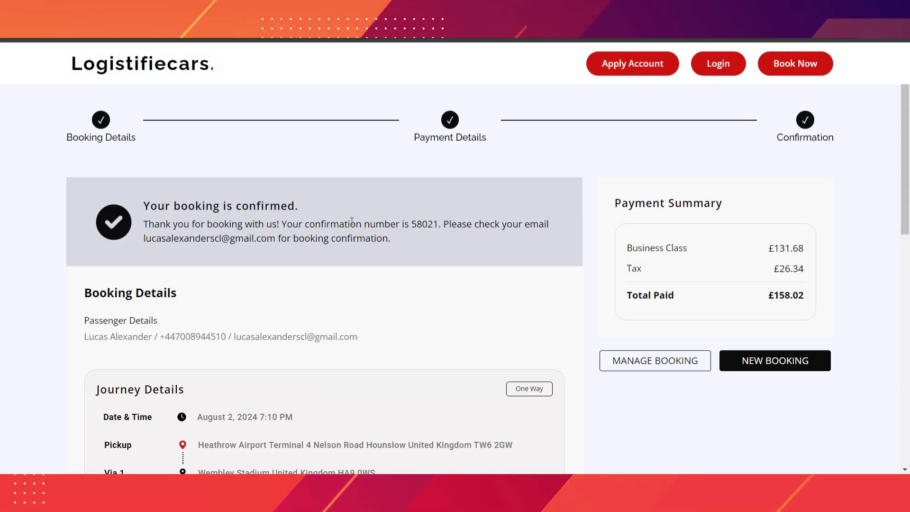
# - Review the confirmed Heathrow T4–Wembley Stadium–Croydon booking for 2 August 2024, 7:10 PM
pyautogui.scroll(-1, 351, 221)
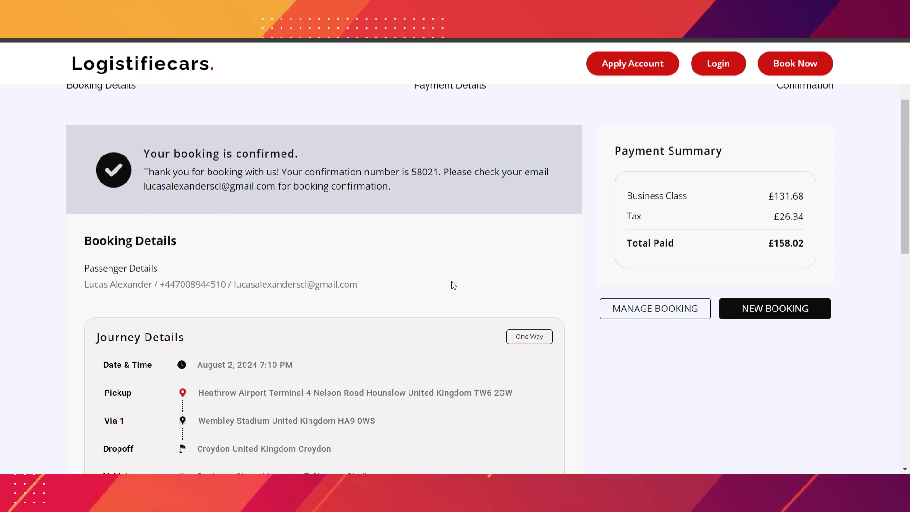
pyautogui.scroll(-1, 452, 285)
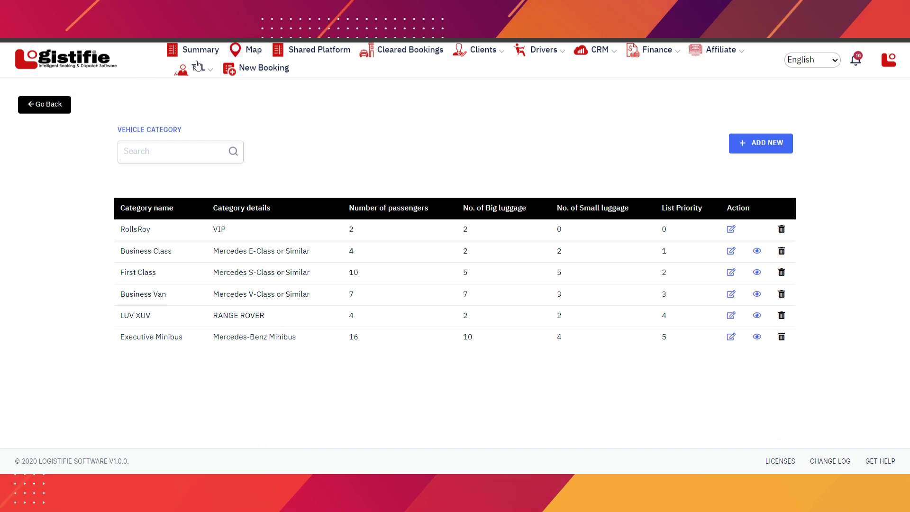
# - Verify the 2 August 7:10 PM Business Class job, prepaid £131.68, in Summary and view its driver note
pyautogui.click(200, 51)
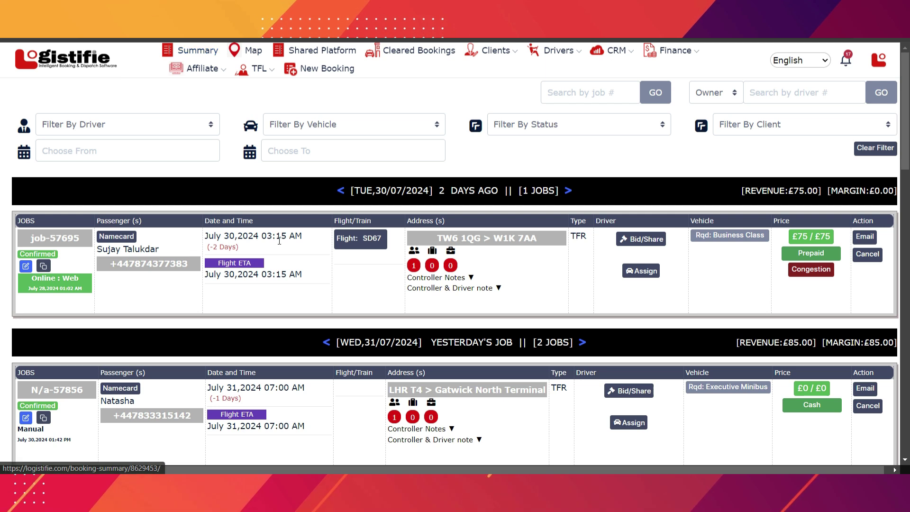
pyautogui.scroll(-15, 279, 241)
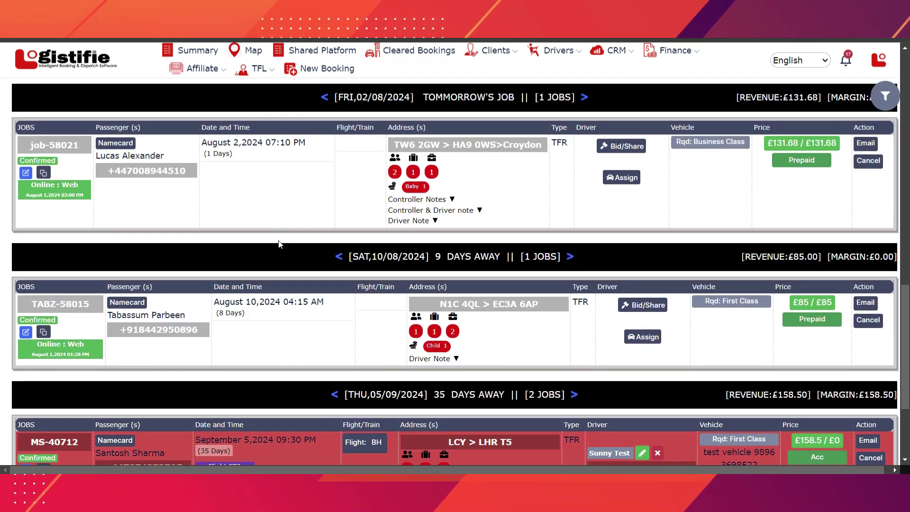
pyautogui.scroll(1, 279, 244)
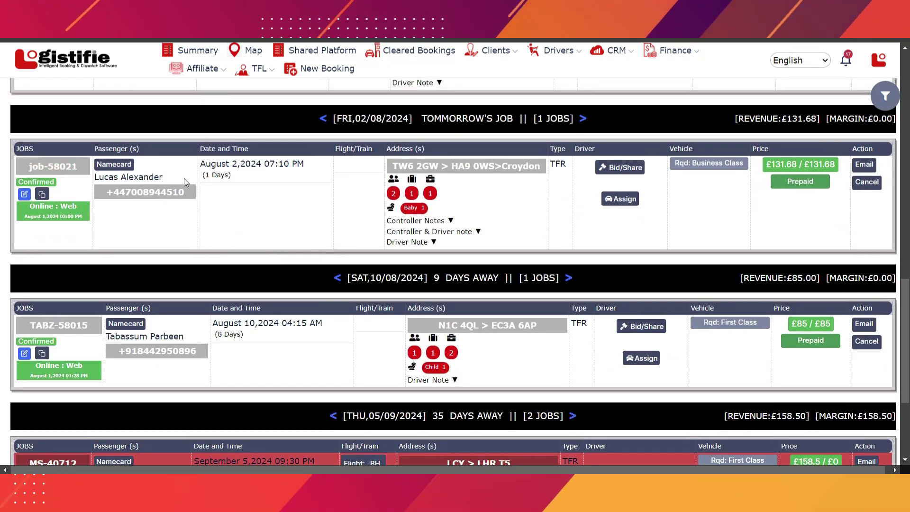
pyautogui.moveTo(427, 166)
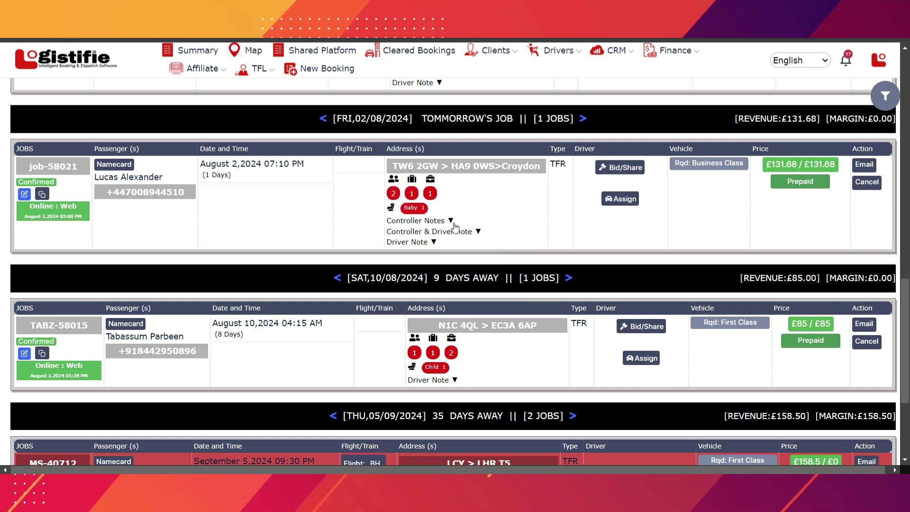
pyautogui.click(434, 242)
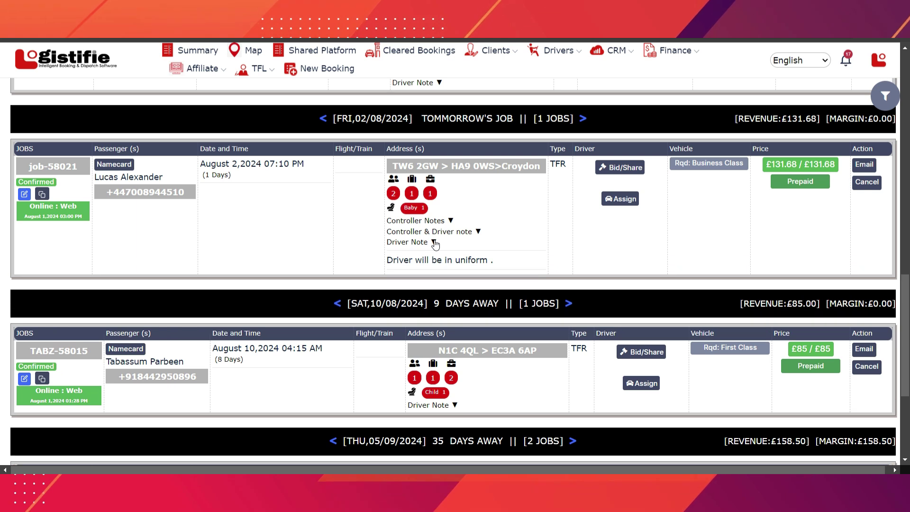
pyautogui.click(434, 242)
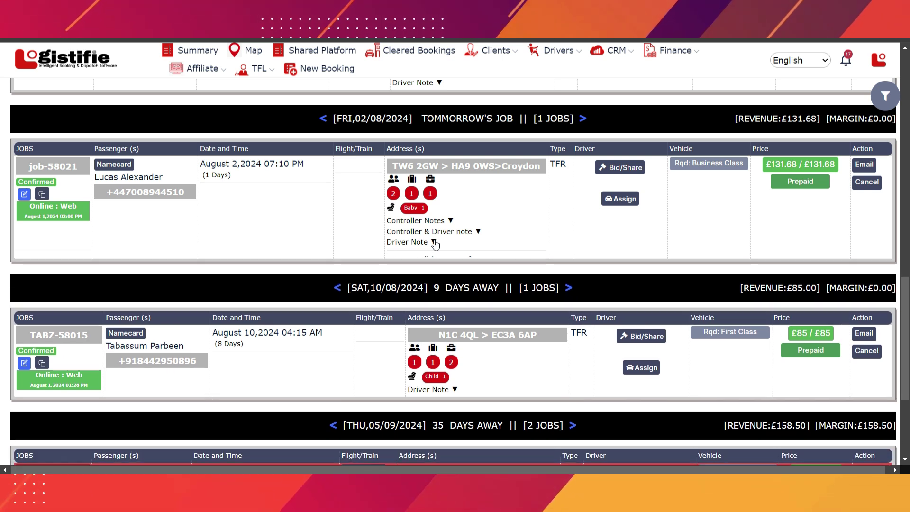